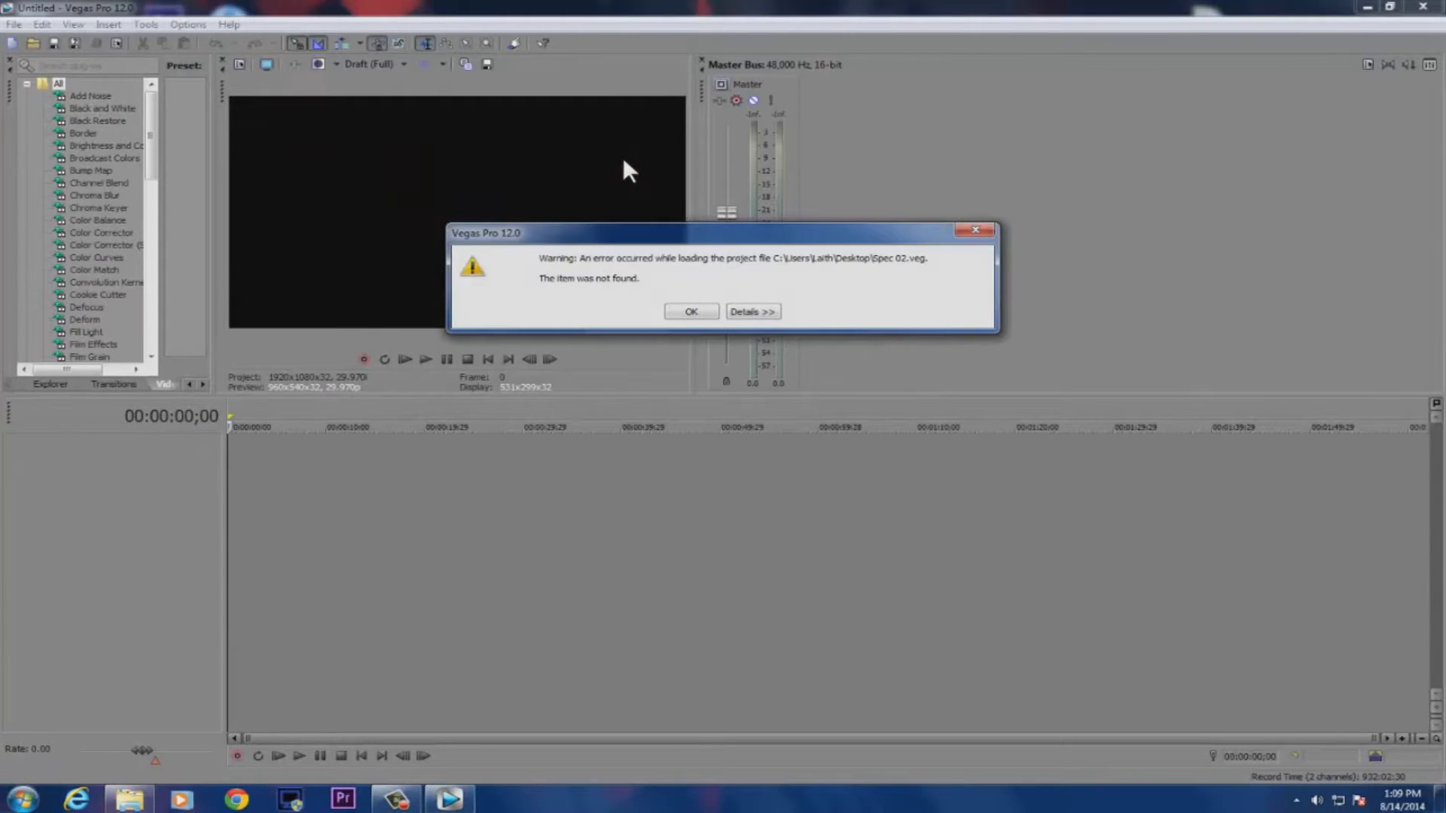
Dismiss the loading error and resize the panels to enlarge the video preview
click(691, 311)
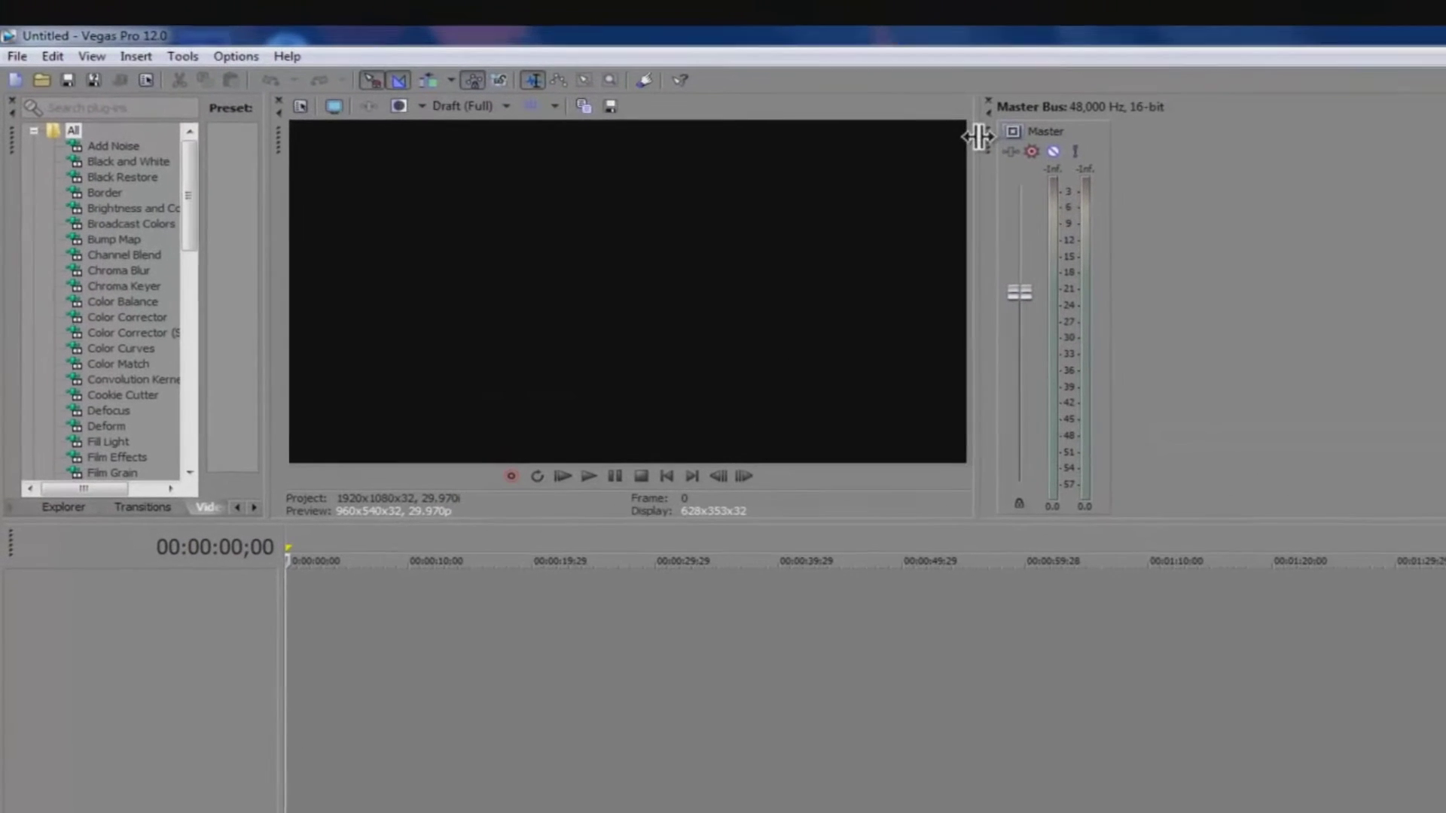
drag(279, 143, 449, 161)
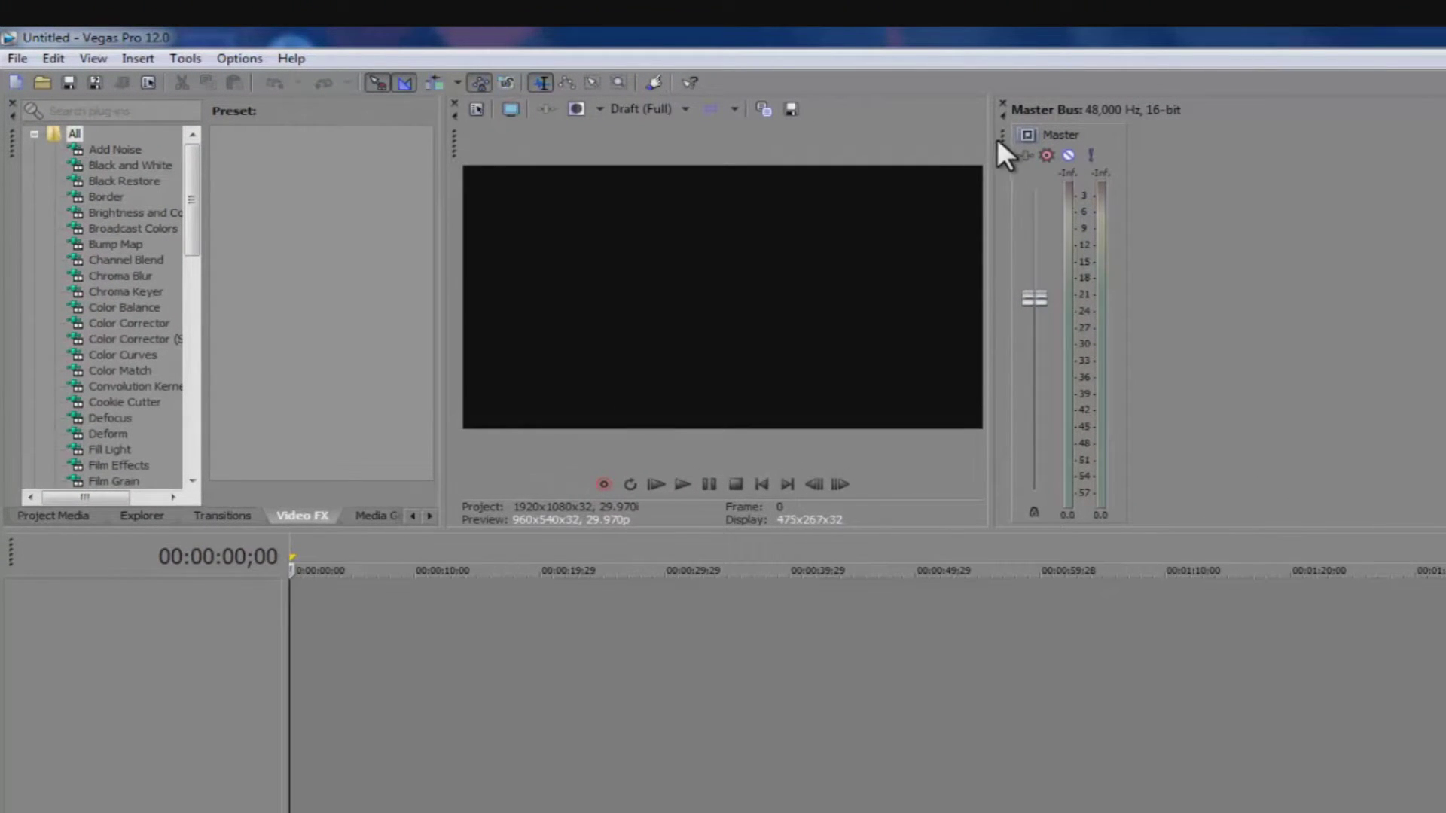
drag(995, 142, 1304, 142)
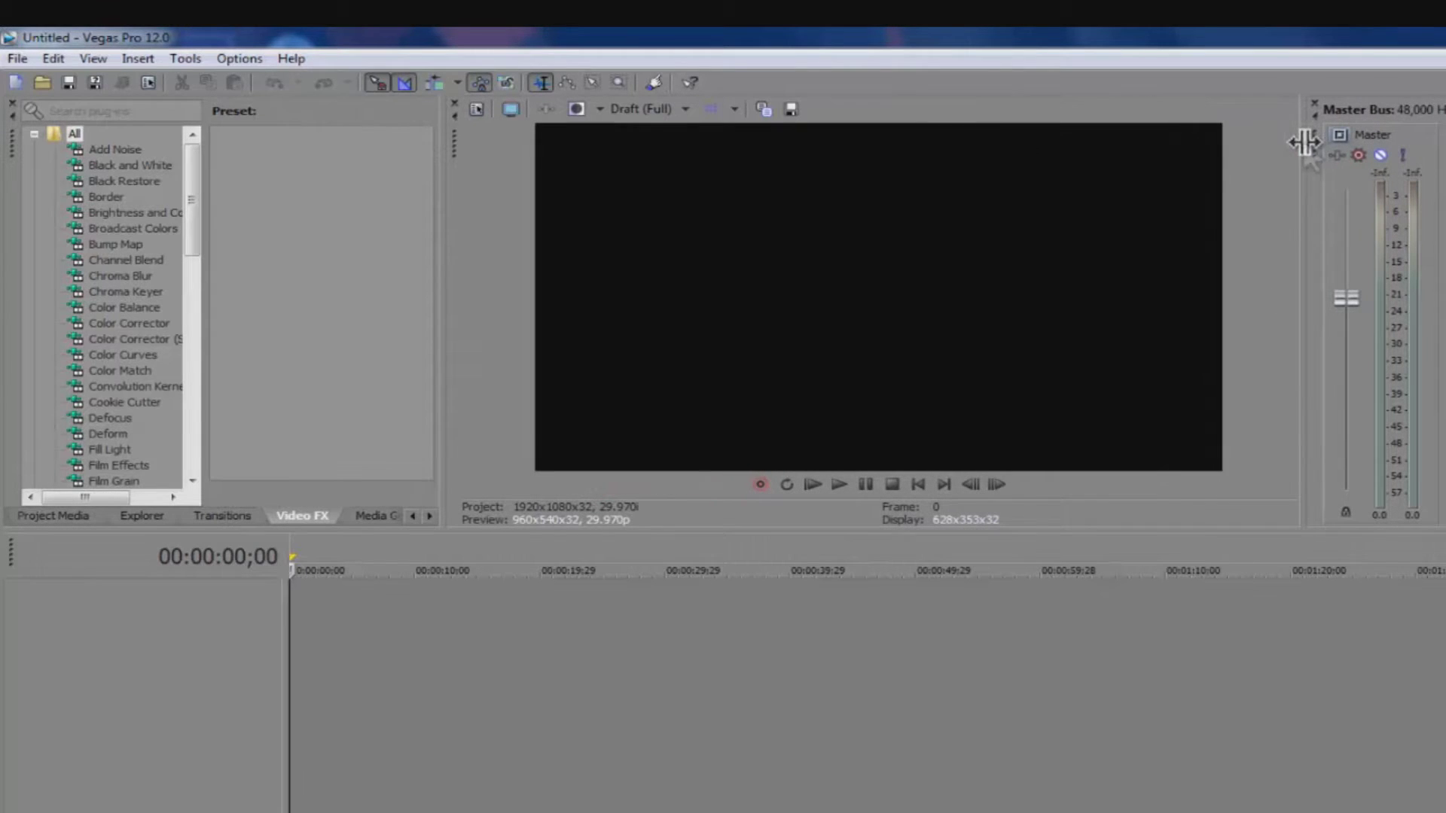
drag(440, 142, 558, 219)
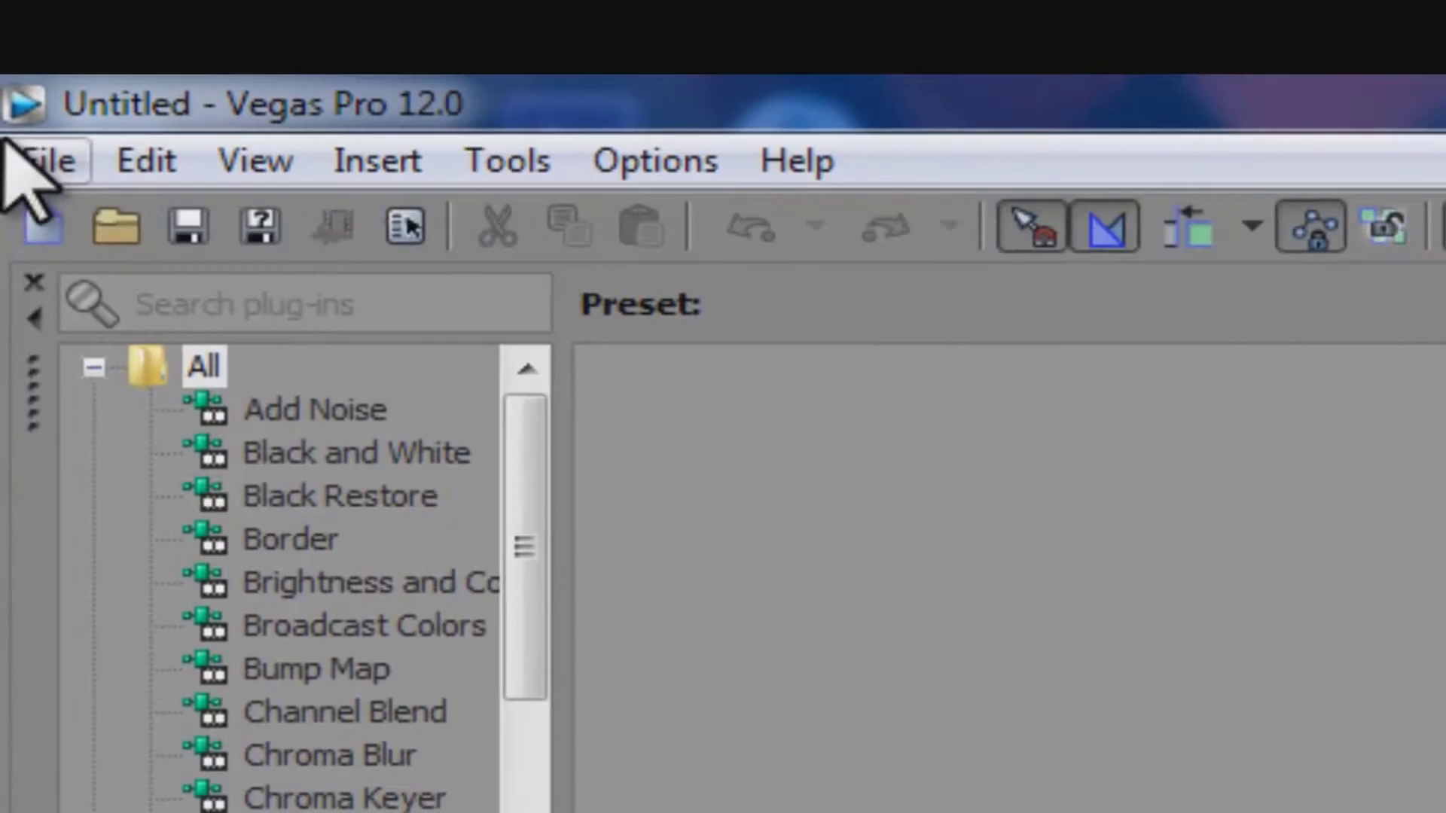
Start a new project from the File menu and move its settings dialog left
click(17, 77)
click(32, 197)
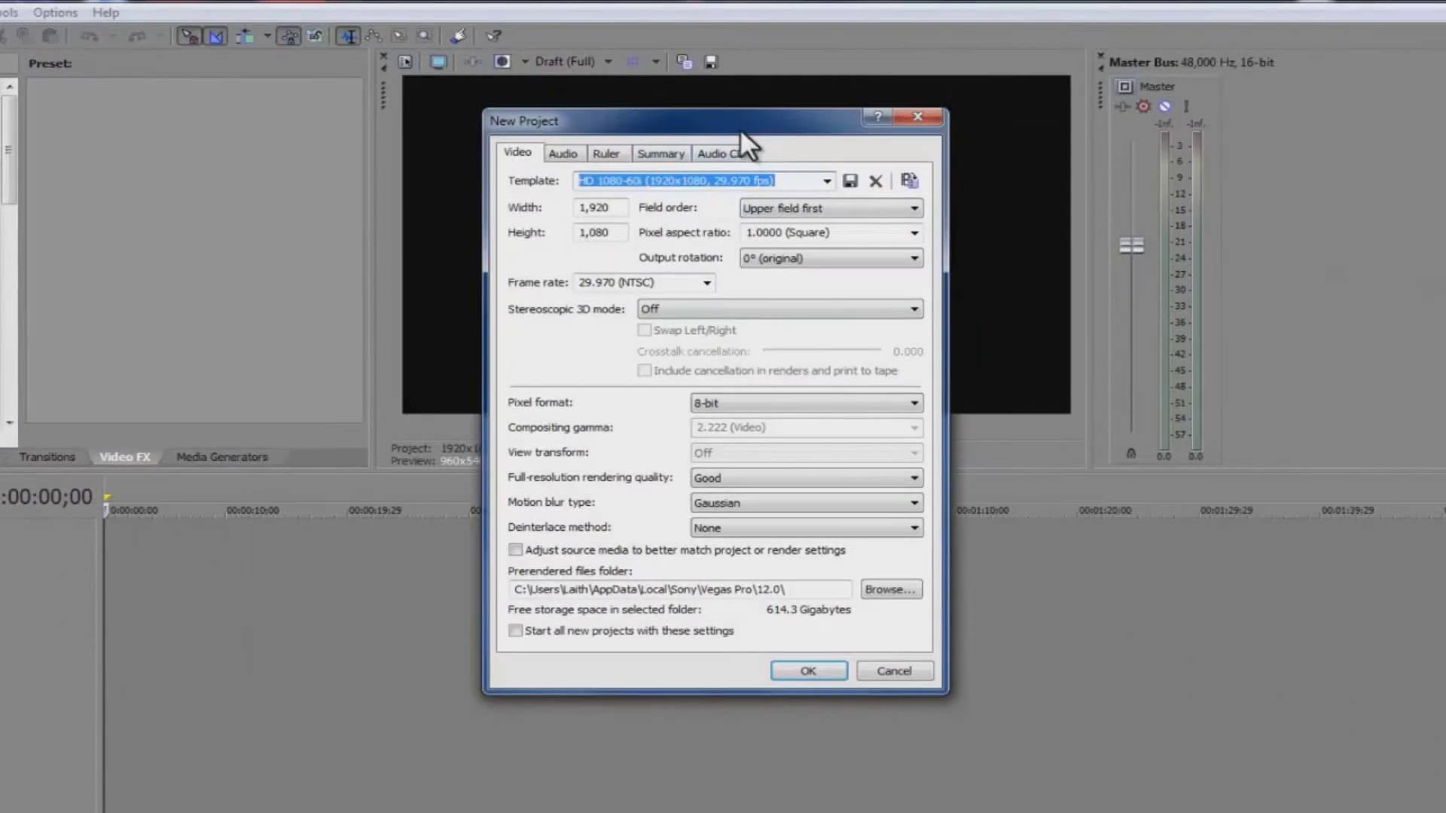
drag(740, 130, 611, 123)
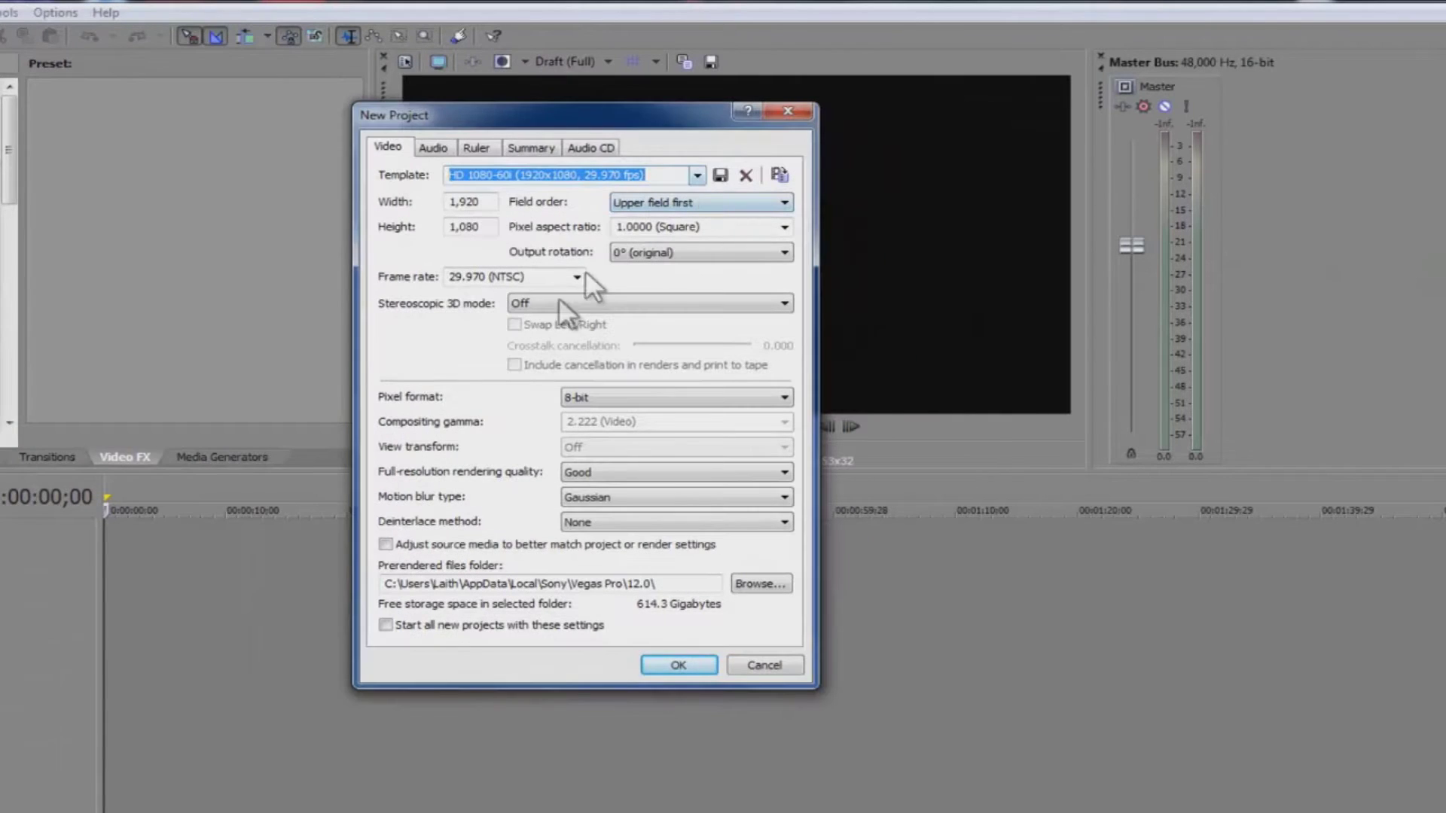
Accept the HD 1080-60i template (1920×1080, 29.970 fps) with 1.0000 square pixel aspect ratio
click(666, 175)
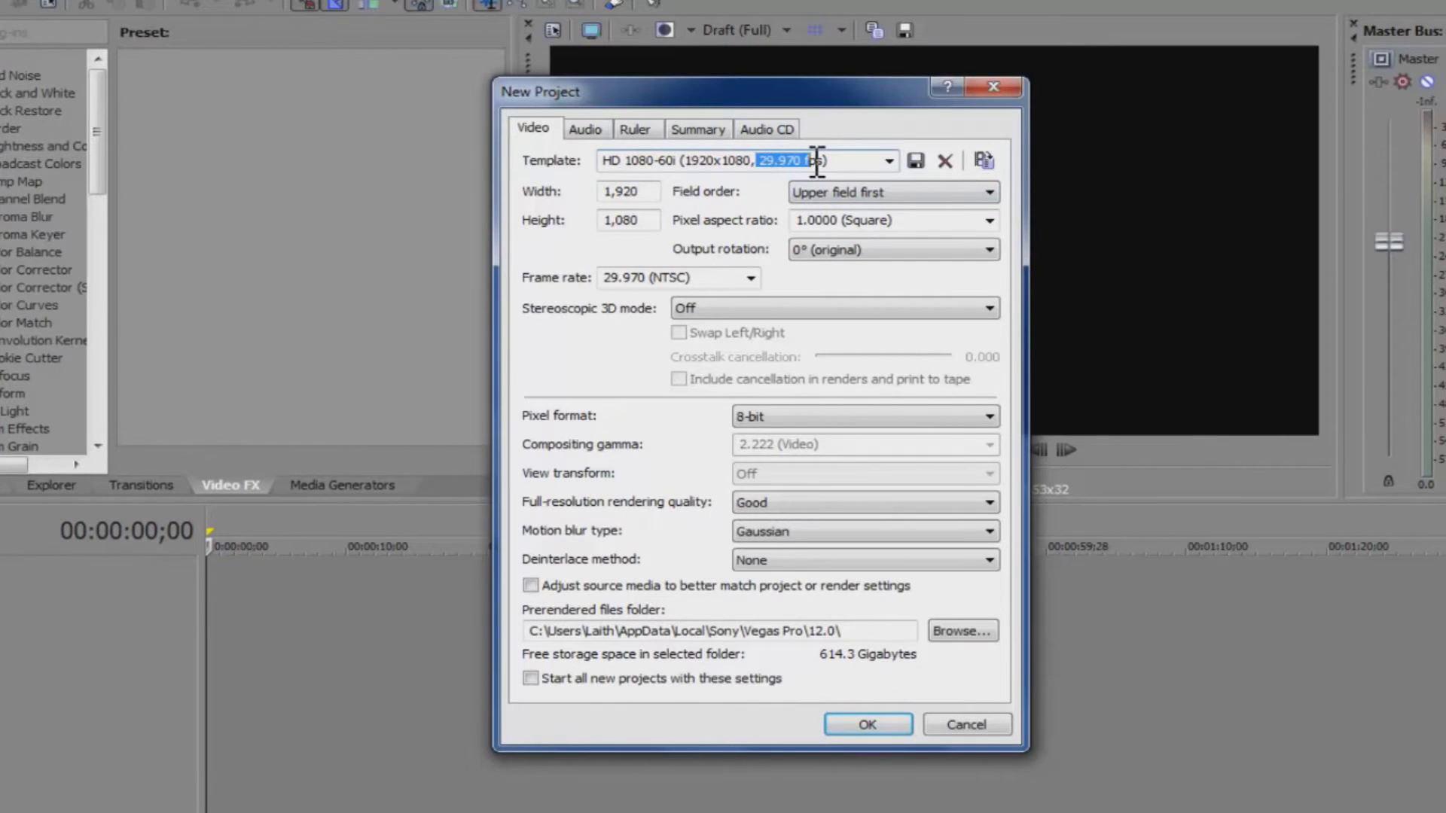
click(853, 162)
click(989, 220)
click(865, 219)
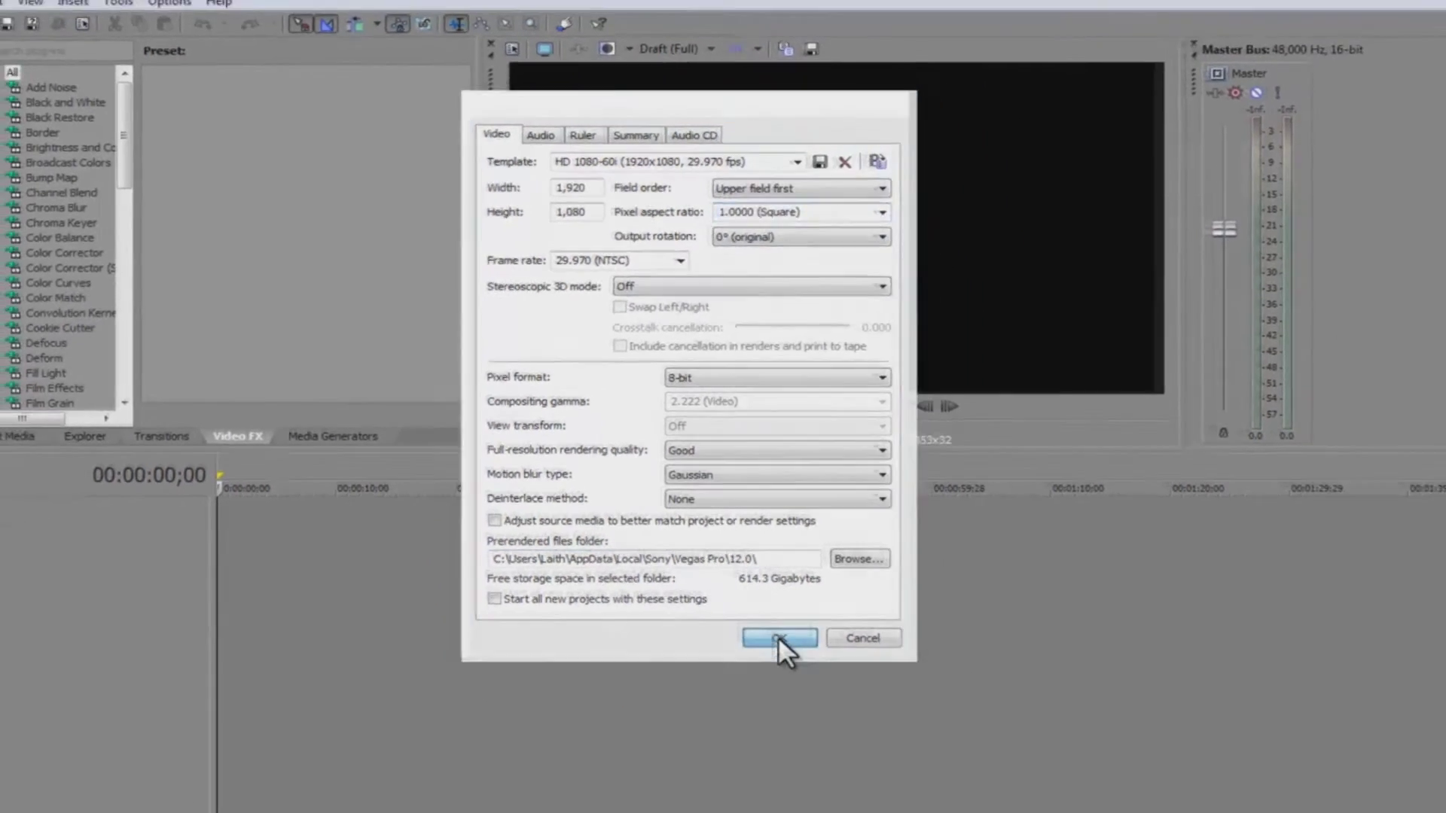
click(867, 724)
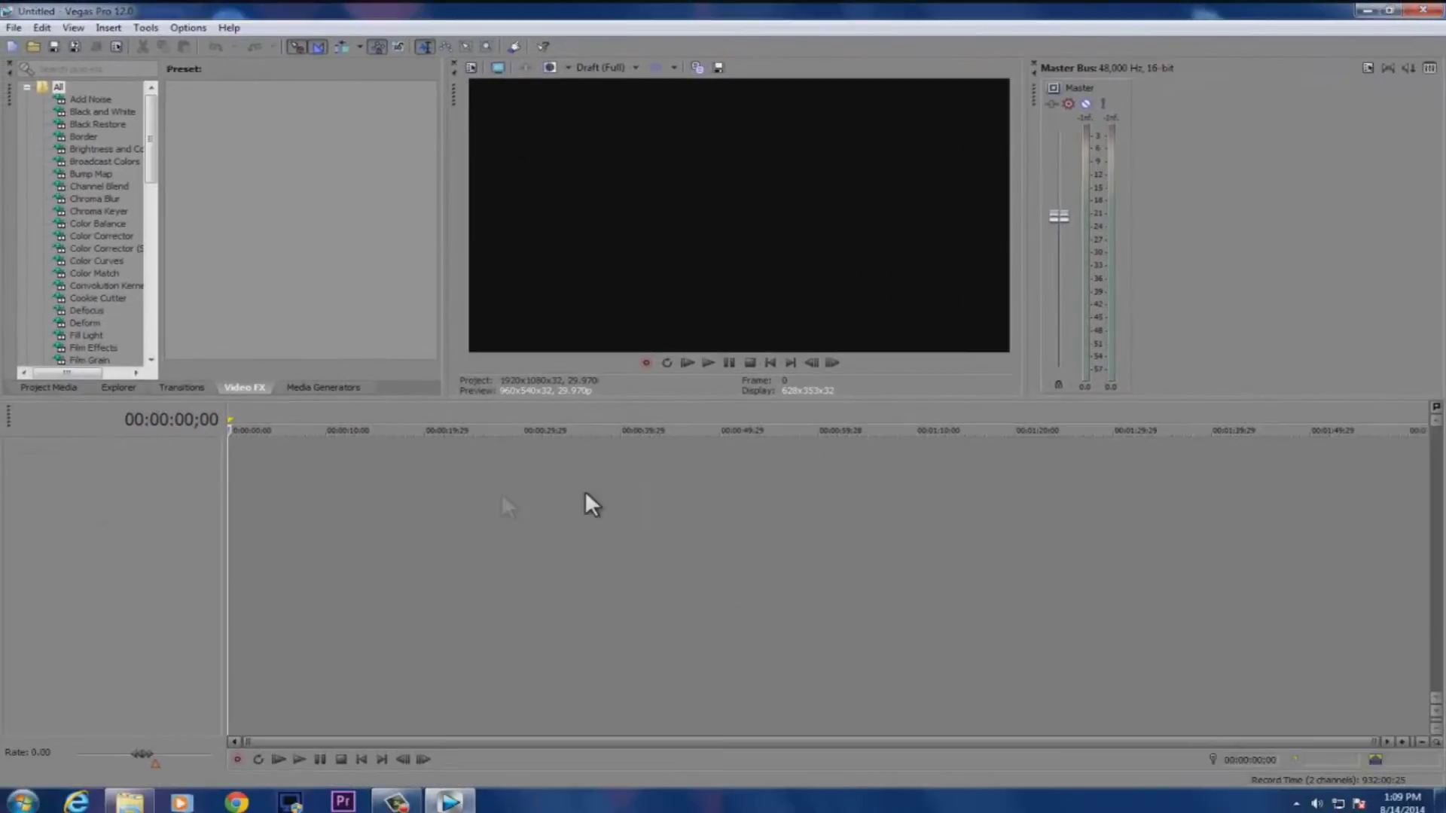
Restore the Vegas window and open the Outro V2 project folder beside it
double_click(772, 11)
drag(710, 53, 677, 62)
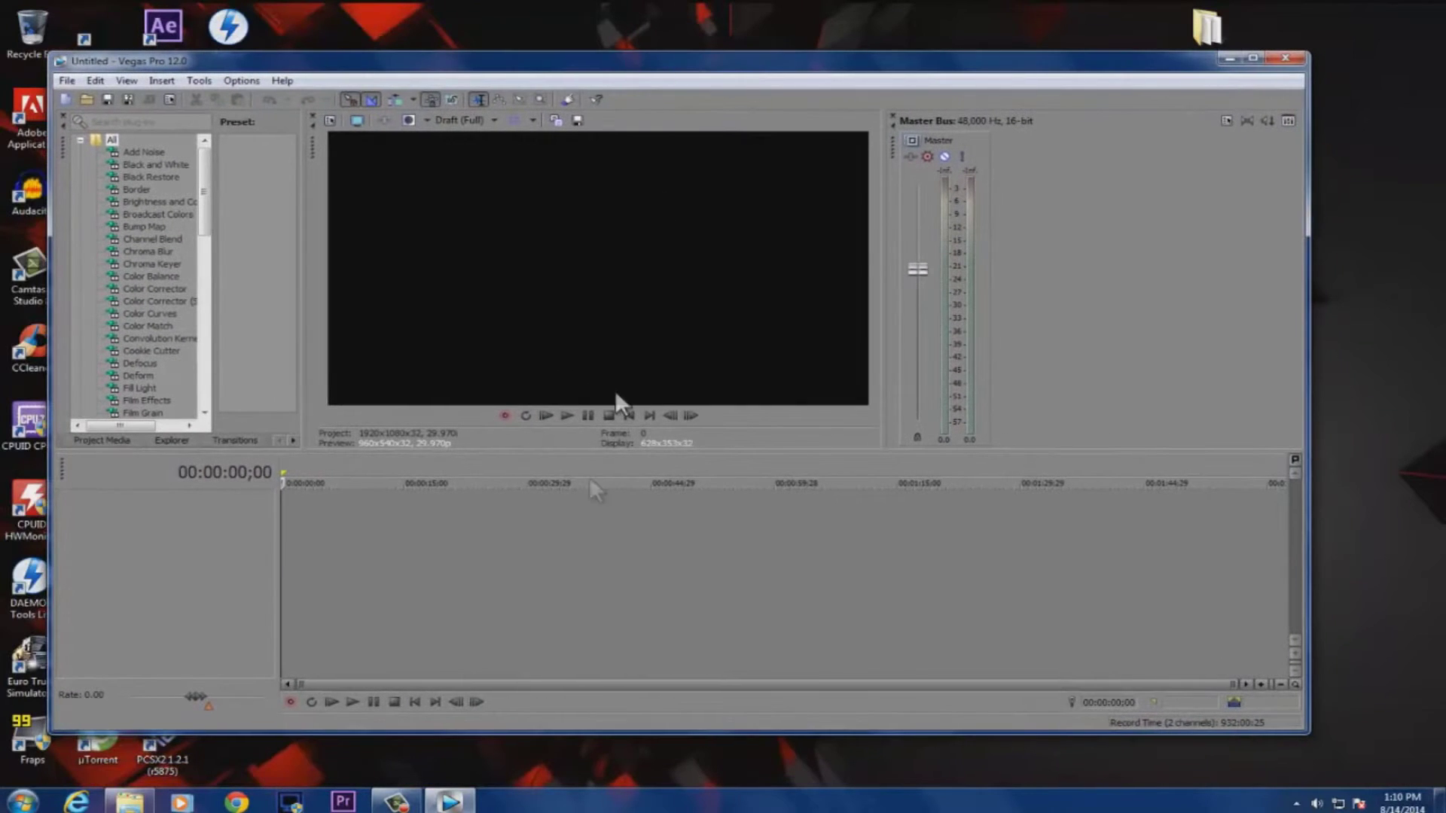
click(131, 801)
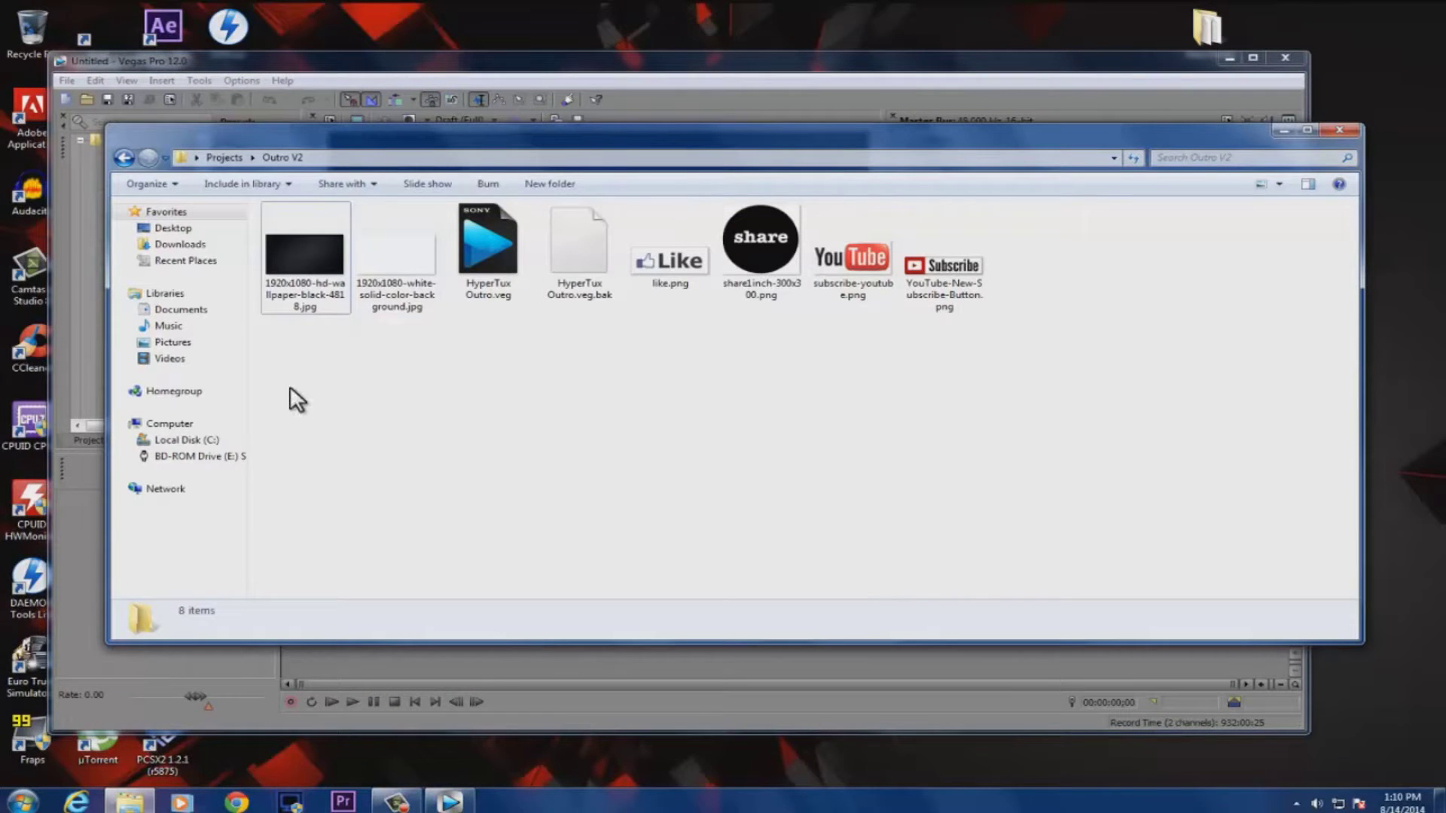
drag(290, 388, 1046, 294)
click(1032, 301)
drag(343, 143, 365, 172)
View the black 1920x1080 wallpaper image, then switch to Google in Chrome
double_click(340, 329)
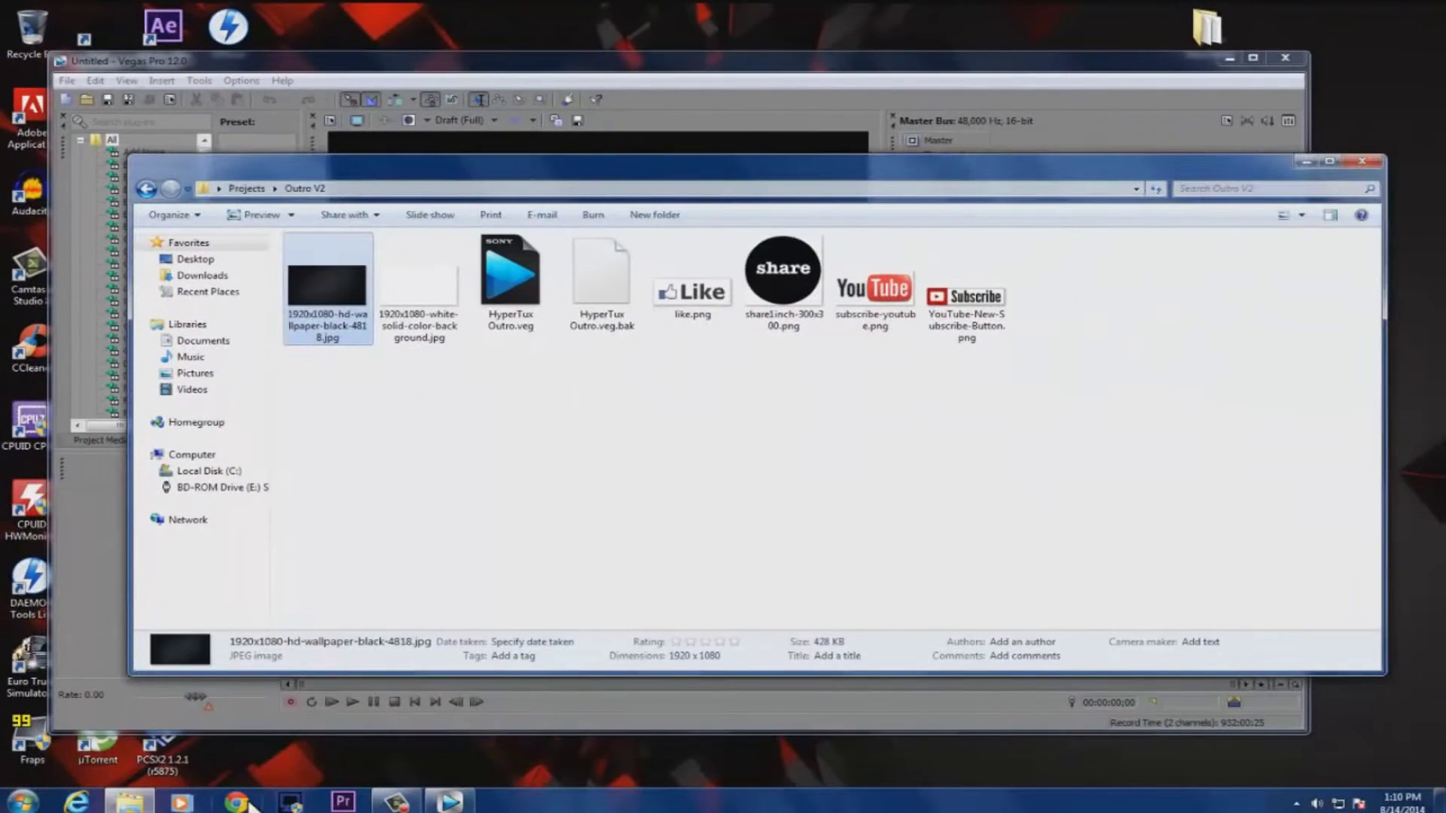
click(238, 803)
click(306, 37)
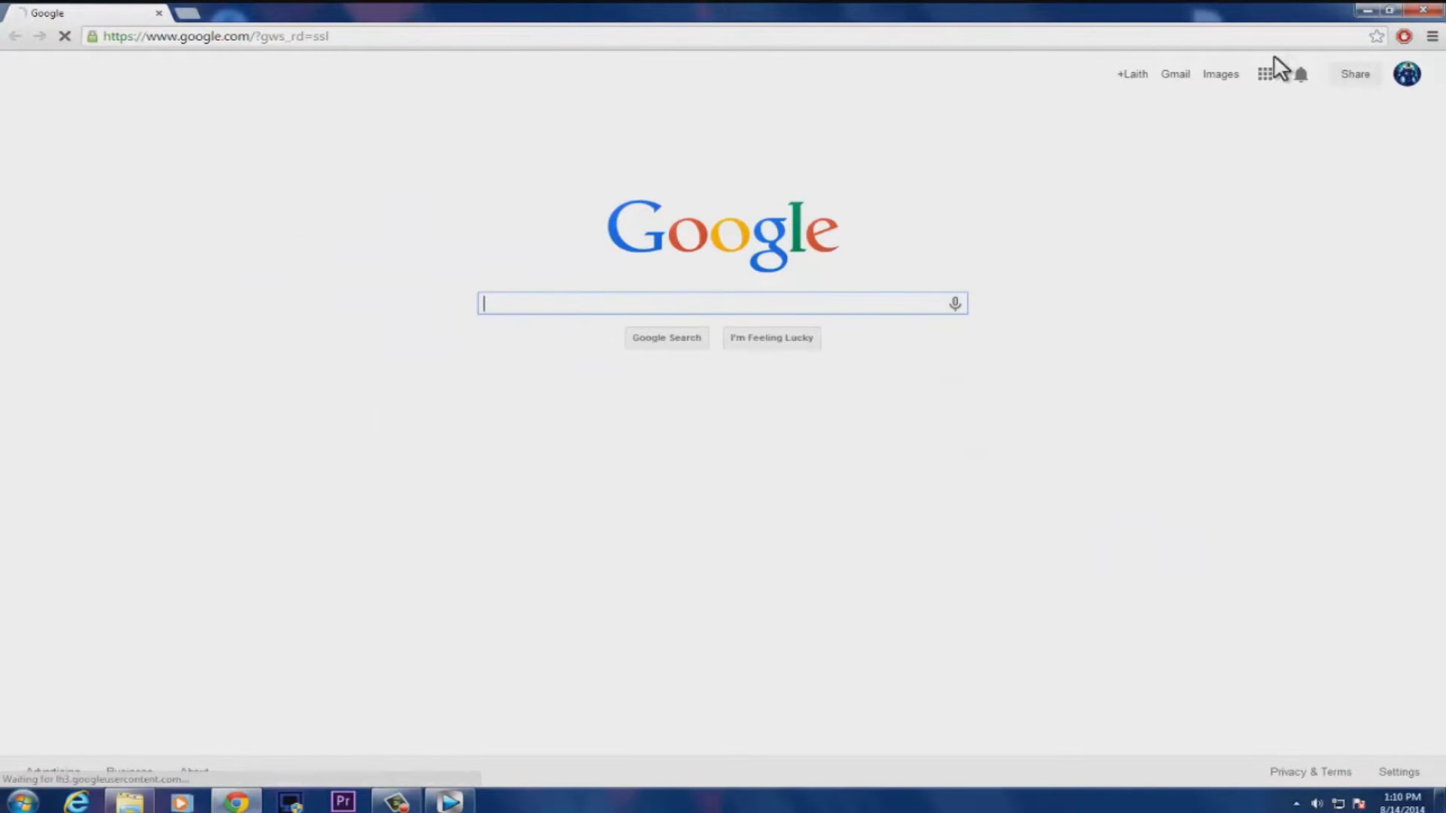
Search Google Images for 'red background 1920x1080' and open the first red result's preview
click(1217, 75)
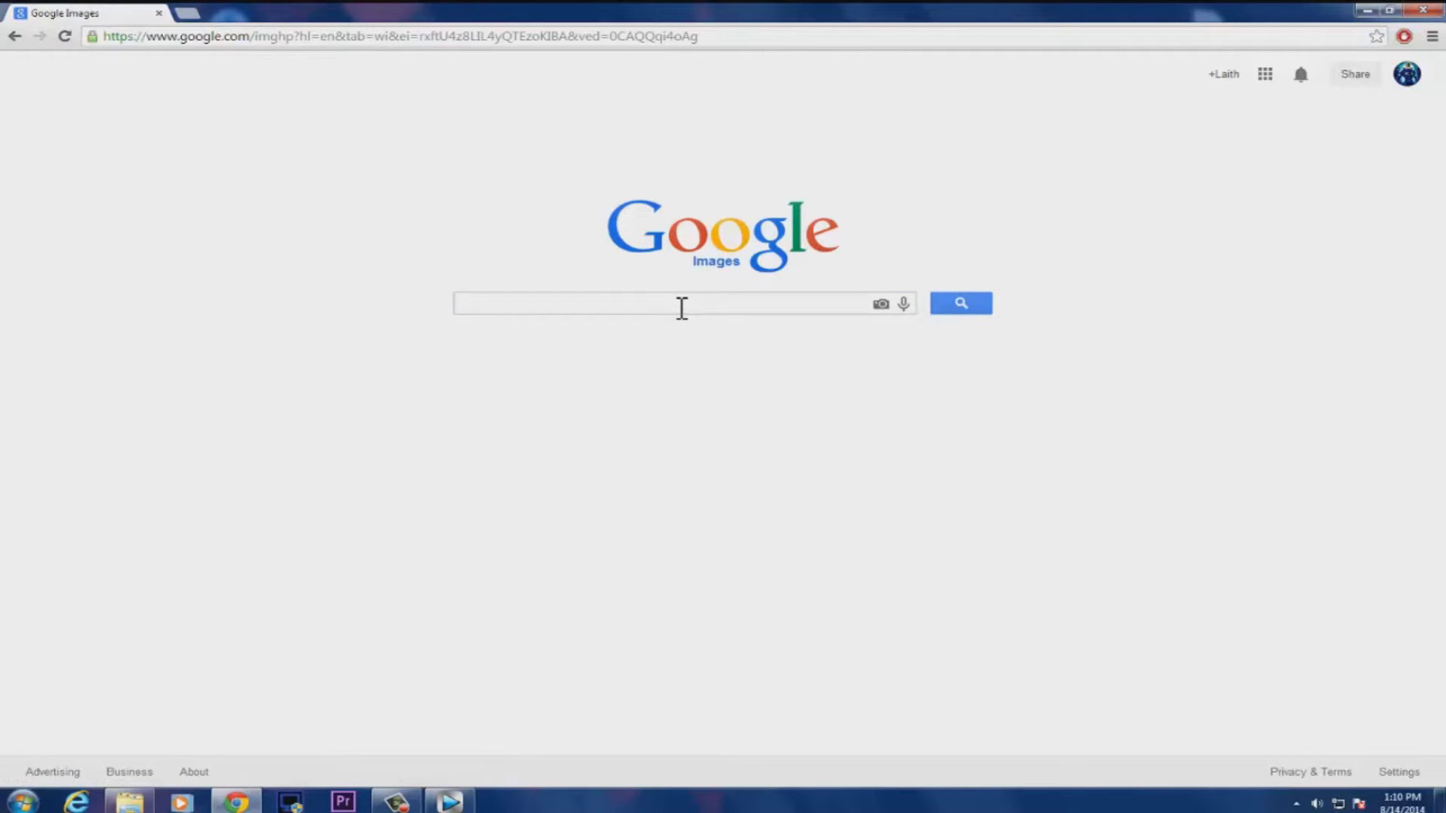
text(red 1)
key(BackSpace)
text(b)
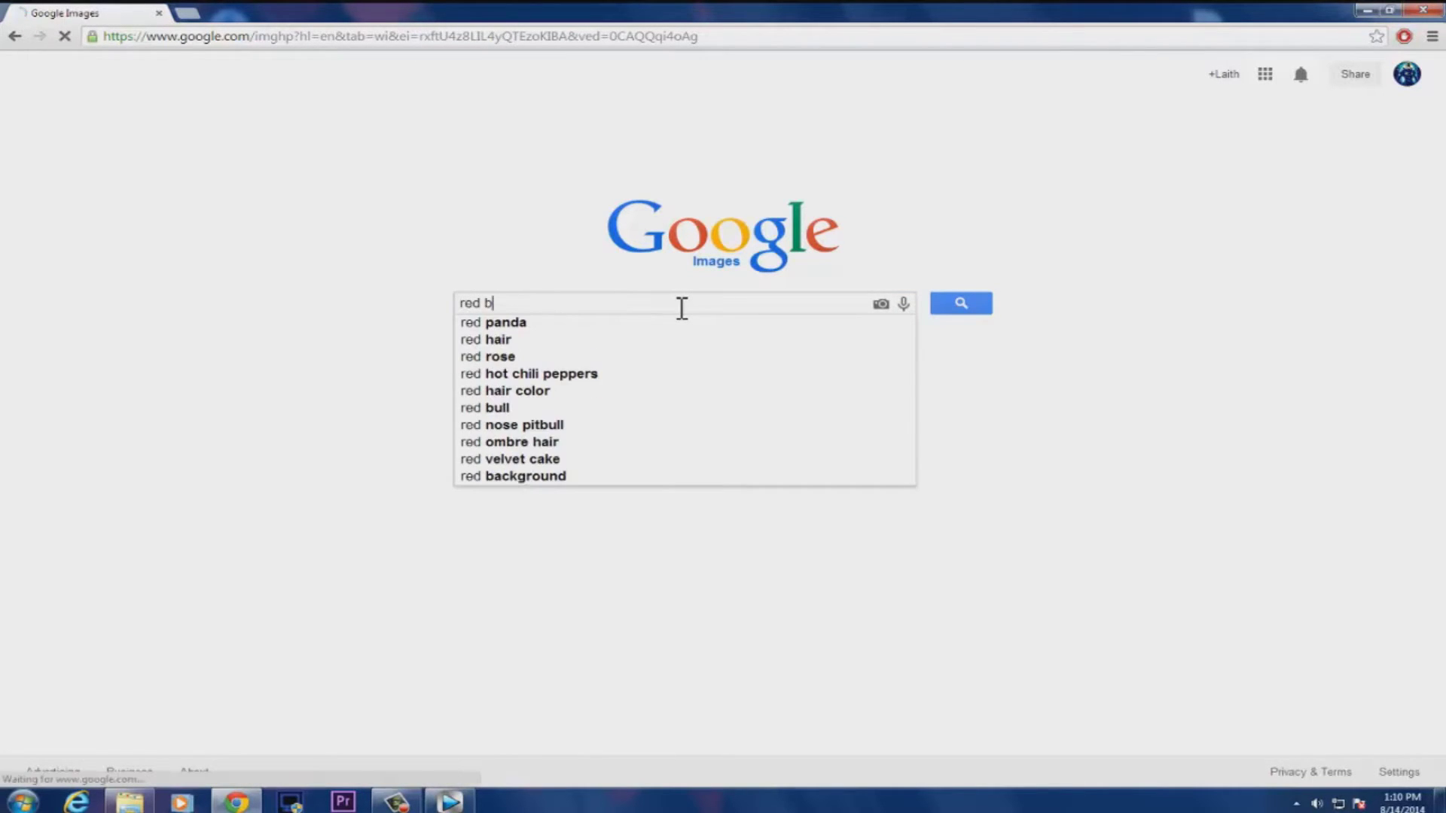
text(ackground 19)
key(Down)
key(Return)
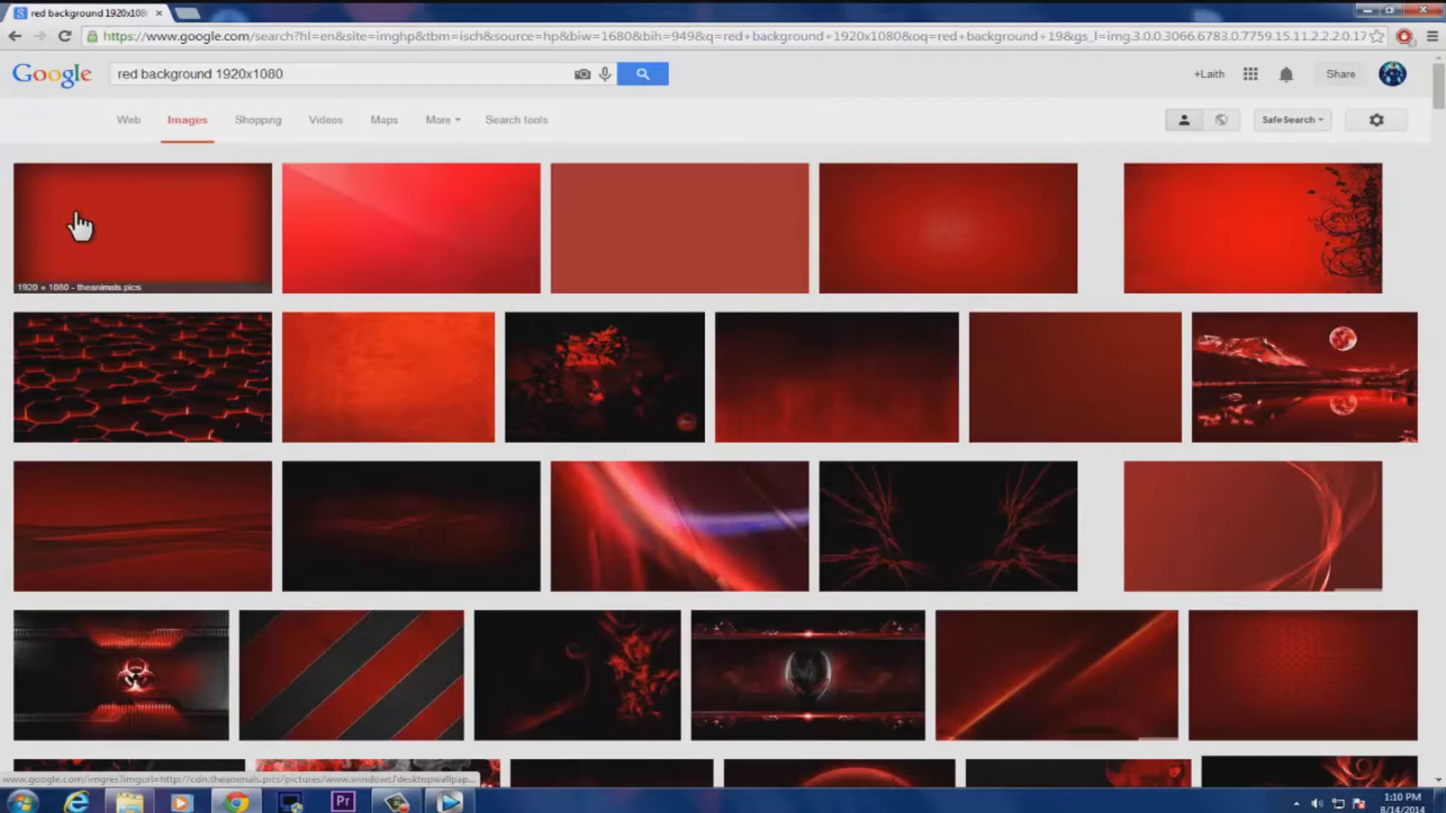
mouse_move(212, 73)
mouse_down()
mouse_move(332, 73)
mouse_move(225, 76)
mouse_up()
click(292, 73)
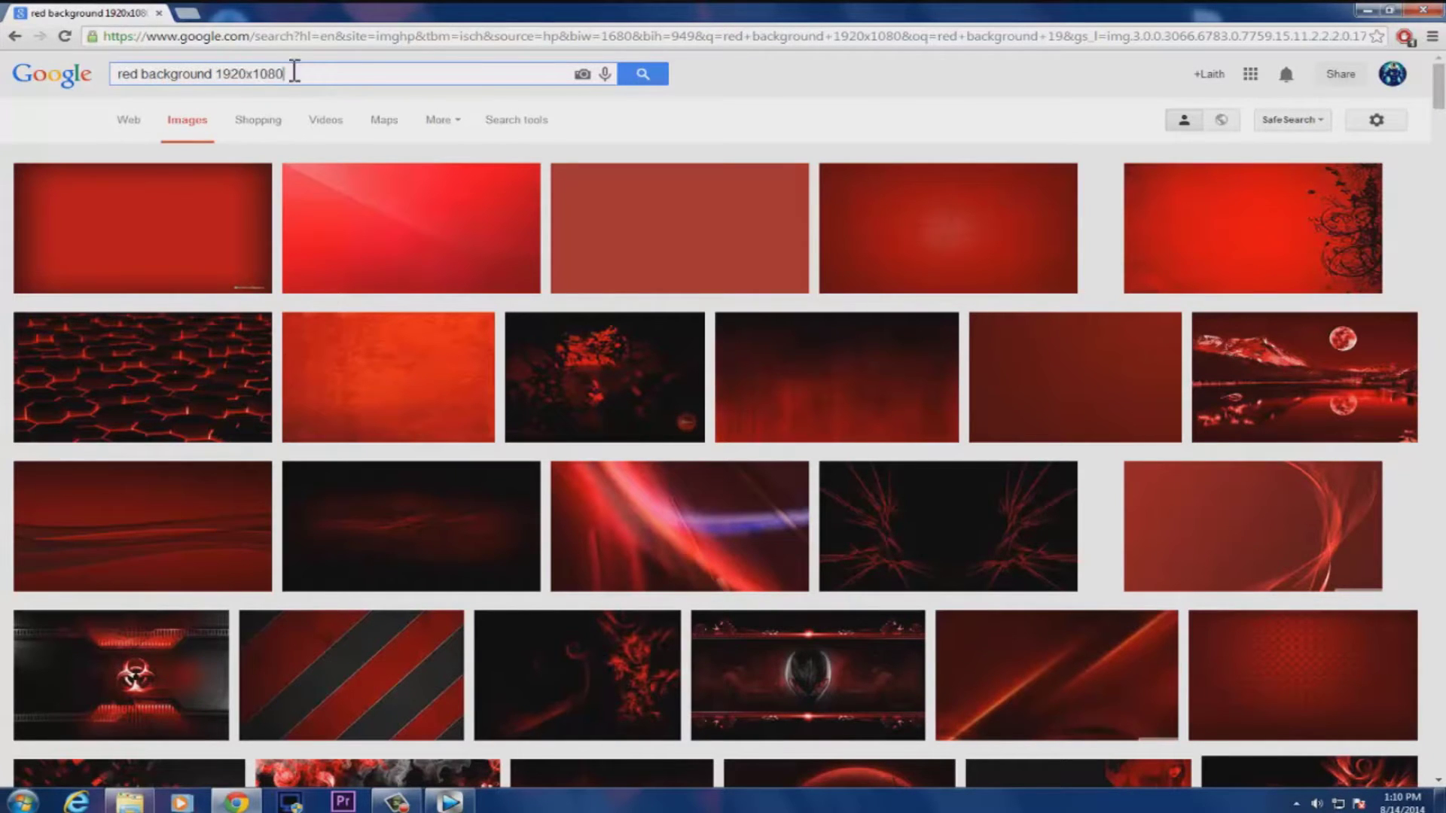
click(187, 226)
key(super+Down)
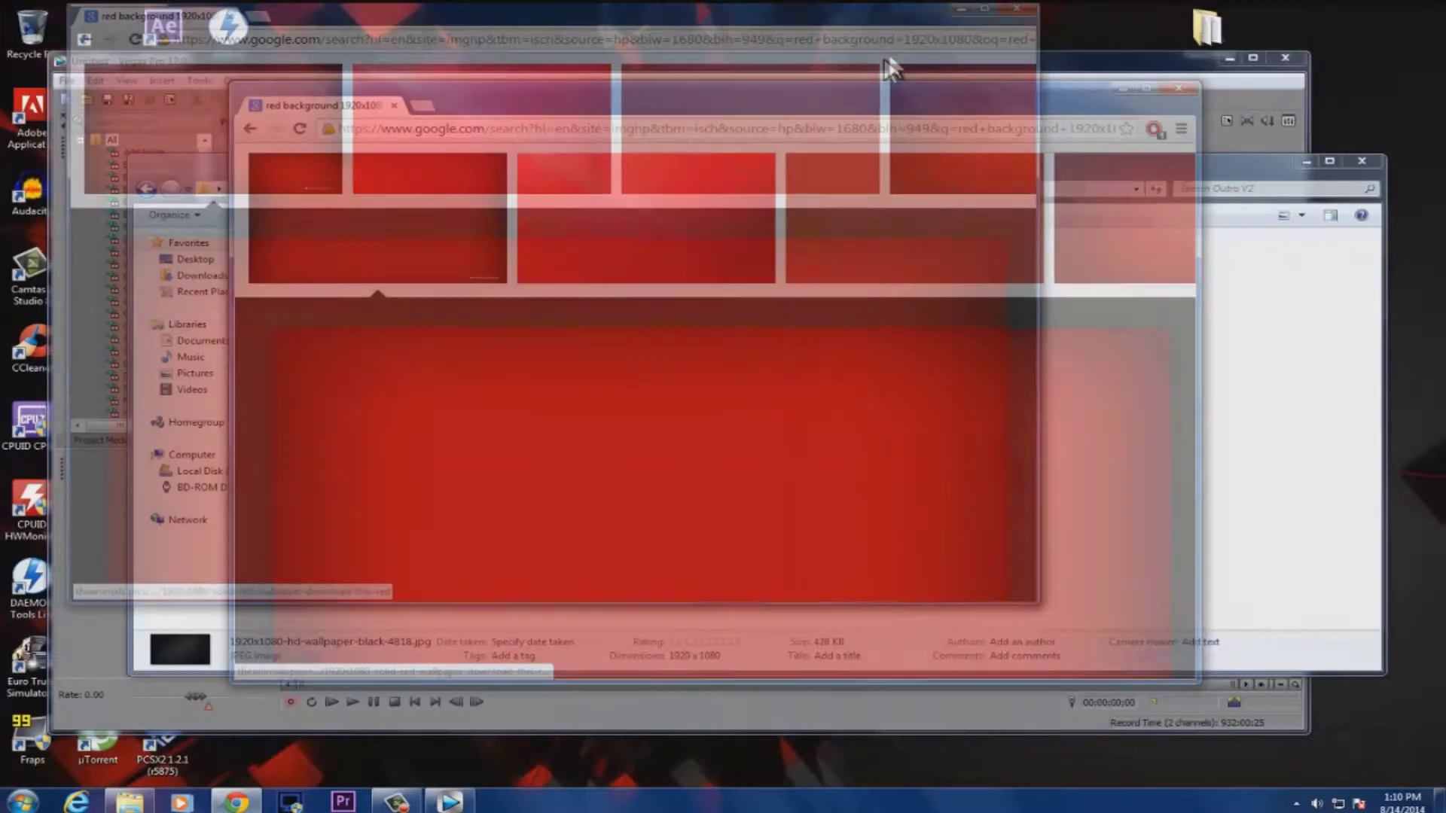
Drag the black wallpaper from the Outro V2 folder onto the Vegas timeline
drag(822, 484, 874, 138)
click(1289, 58)
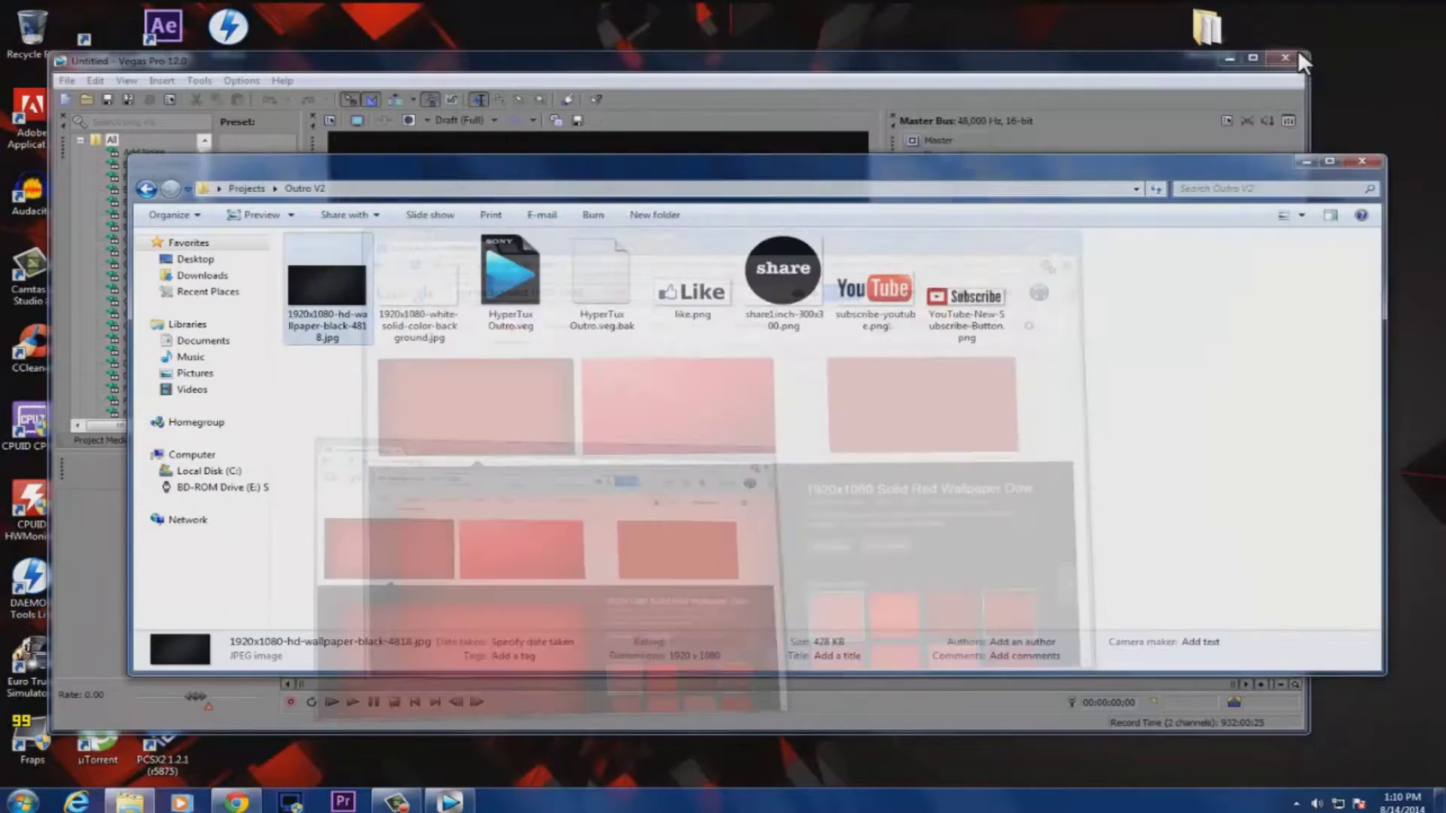
click(500, 533)
drag(413, 155, 1445, 181)
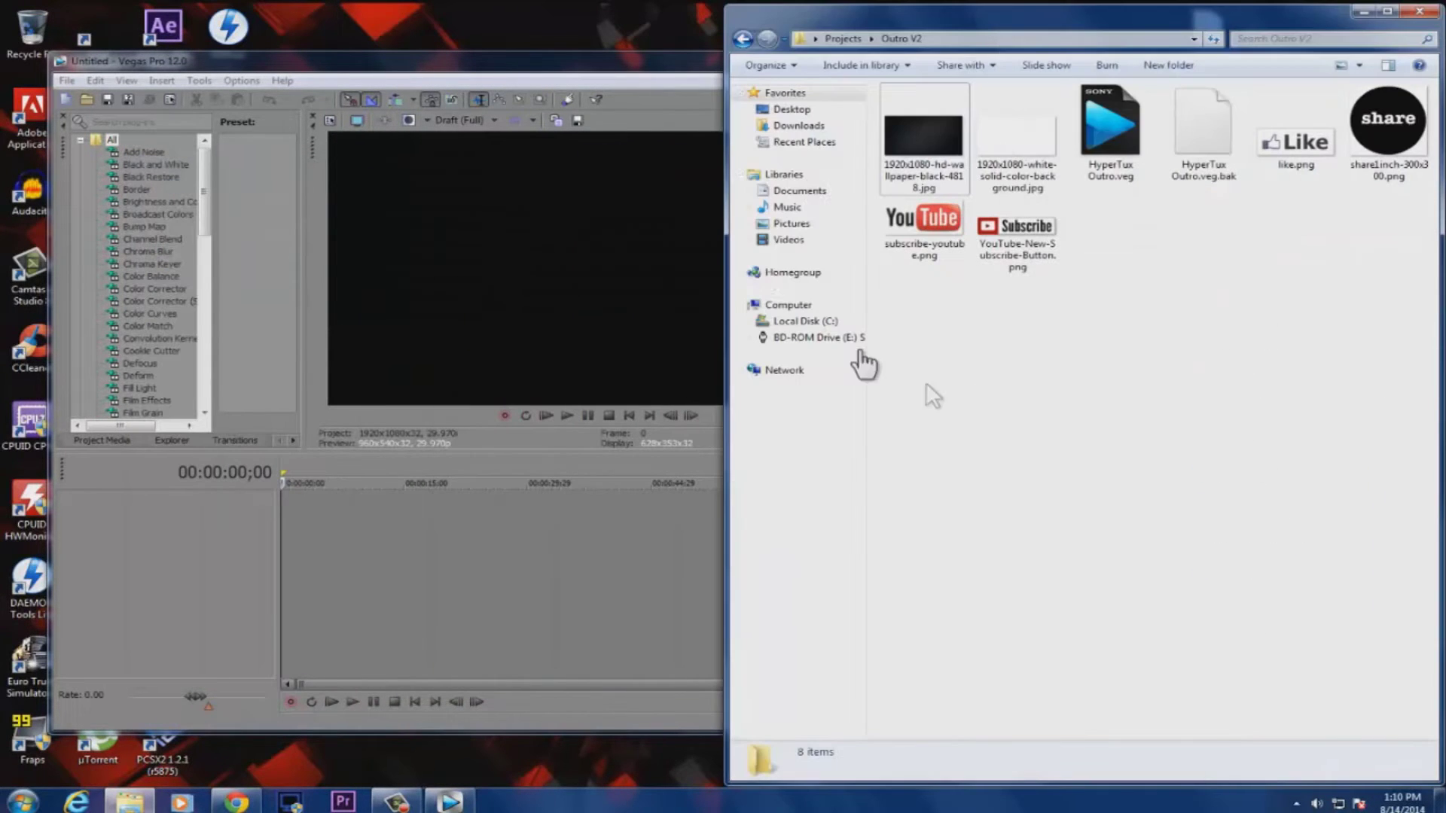
click(942, 134)
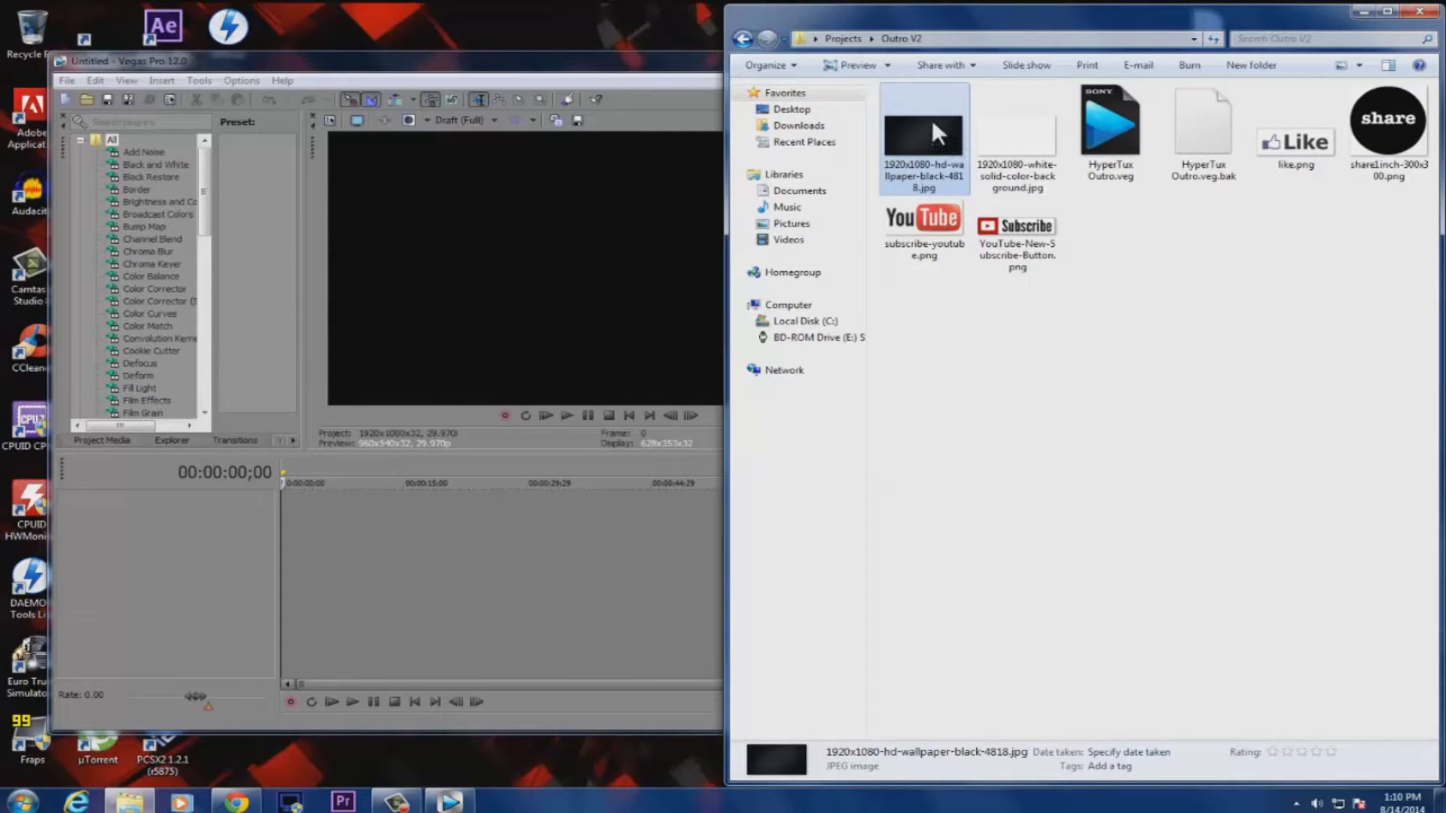
drag(932, 124, 297, 521)
click(299, 576)
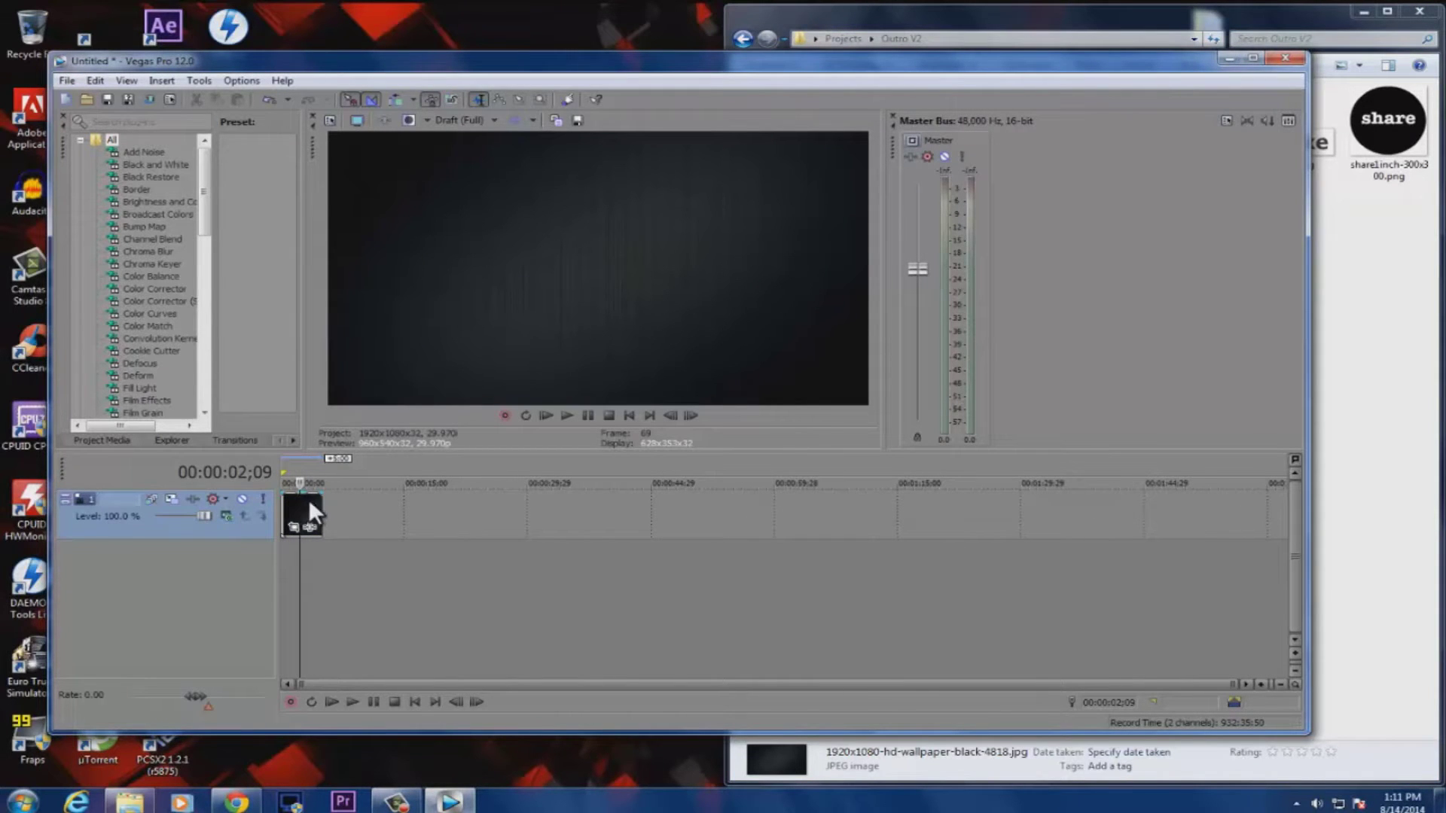
Move the wallpaper clip down onto a new bottom track below several empty tracks
drag(307, 562, 305, 560)
drag(314, 622, 307, 614)
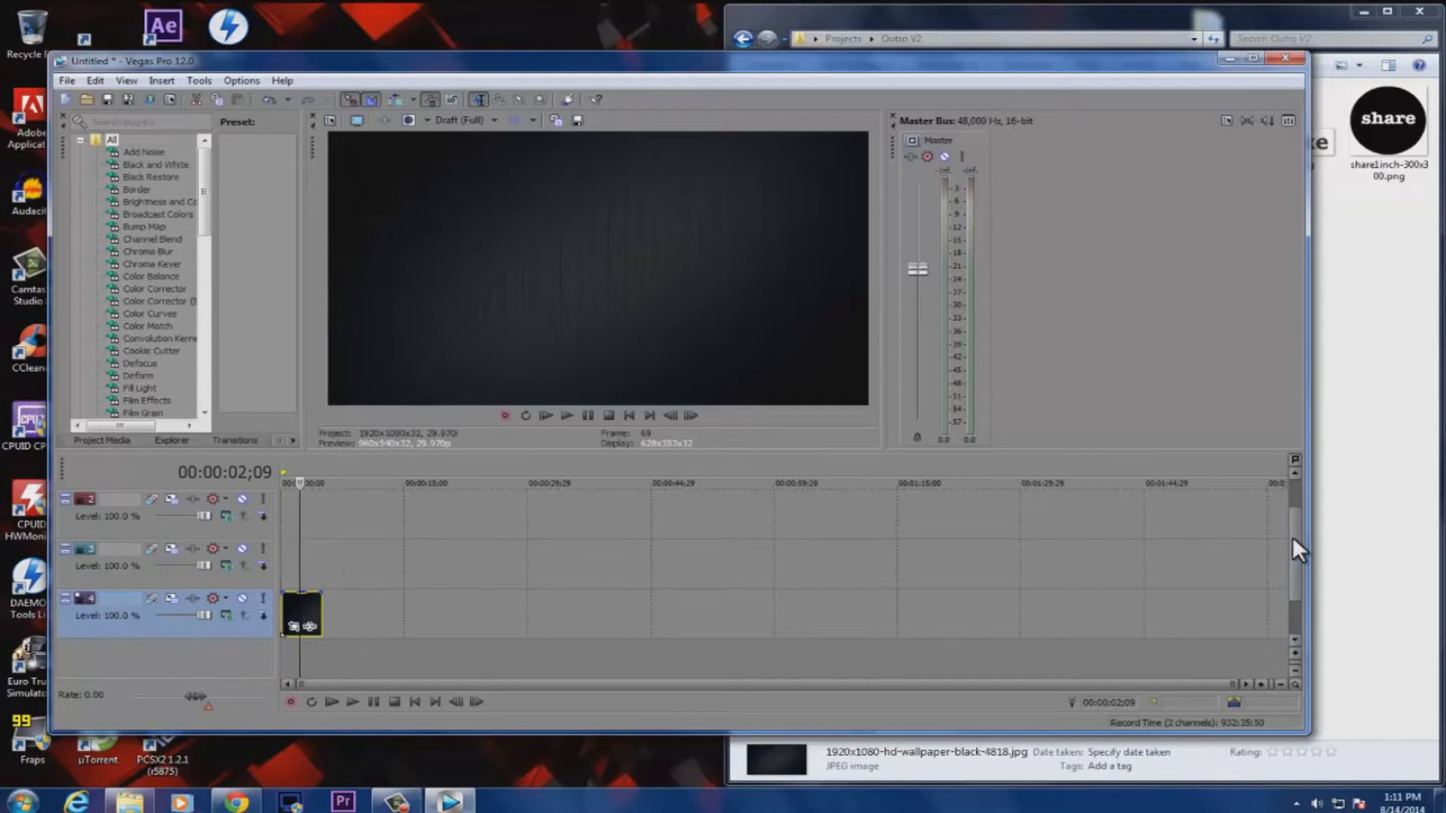
drag(1295, 548, 1293, 604)
drag(305, 592, 309, 637)
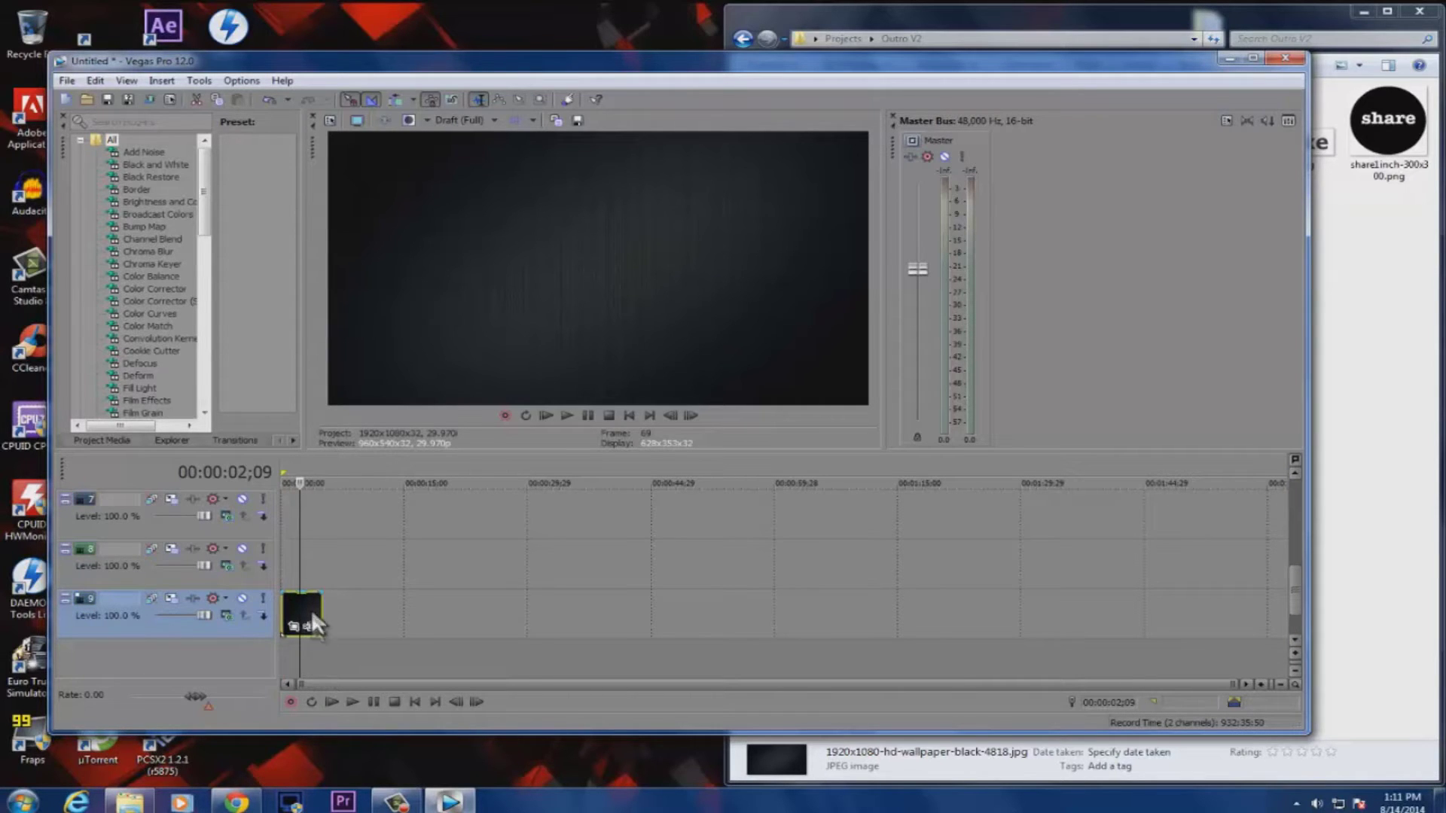
drag(301, 619, 314, 677)
drag(1292, 613, 1294, 489)
Preview the background from the start and maximize the Vegas window
click(1347, 323)
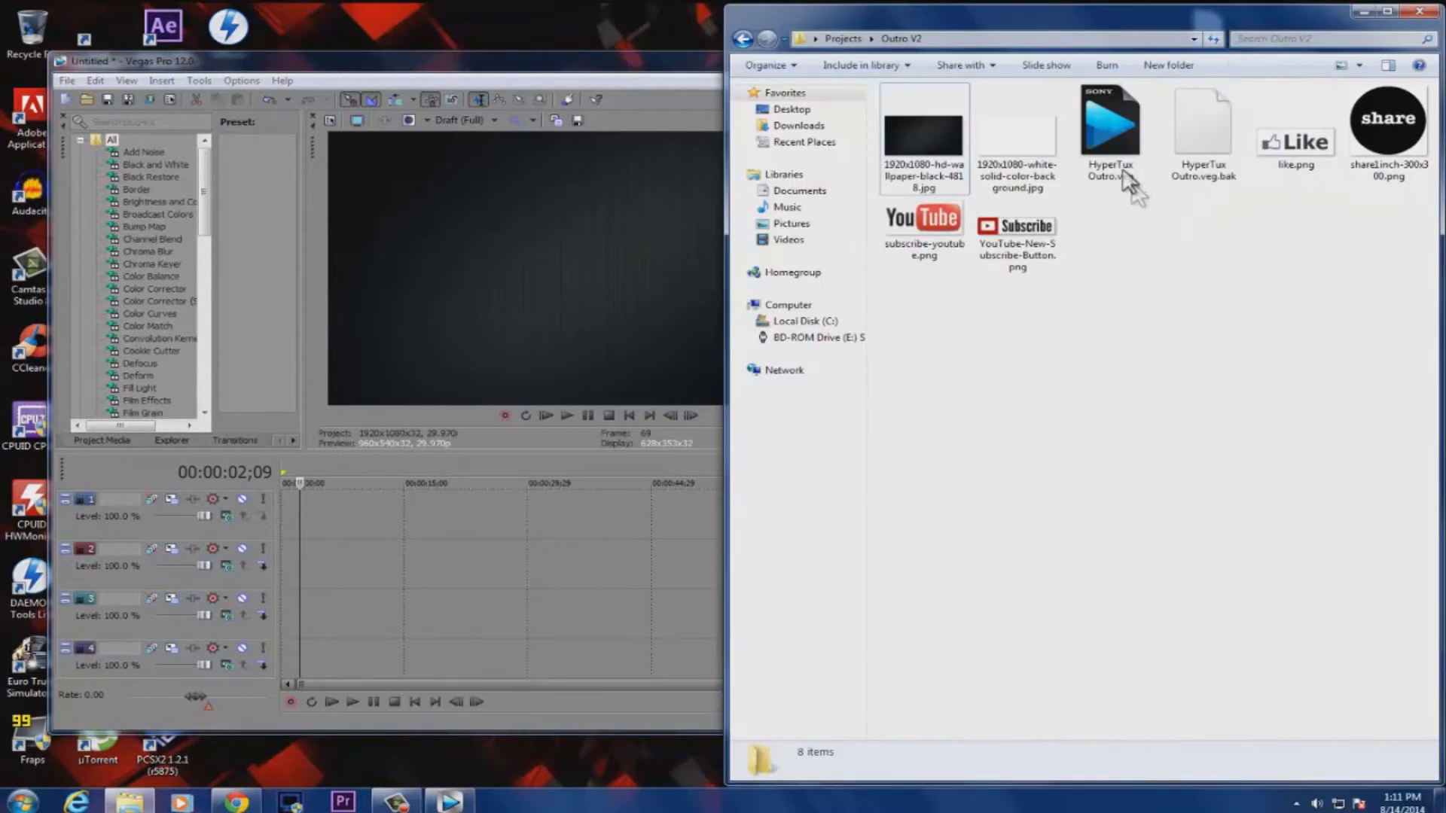
click(343, 286)
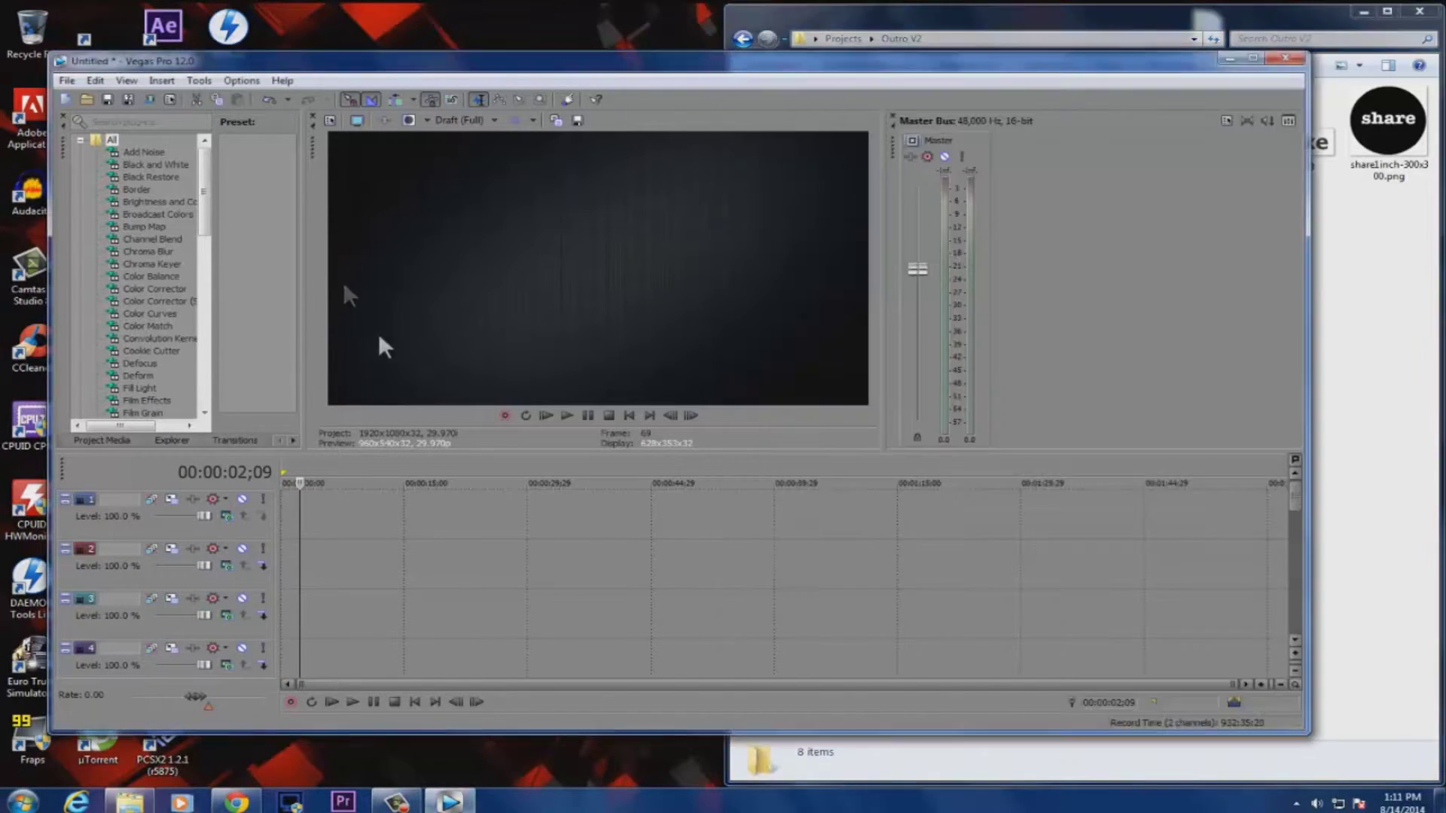
click(568, 416)
click(625, 414)
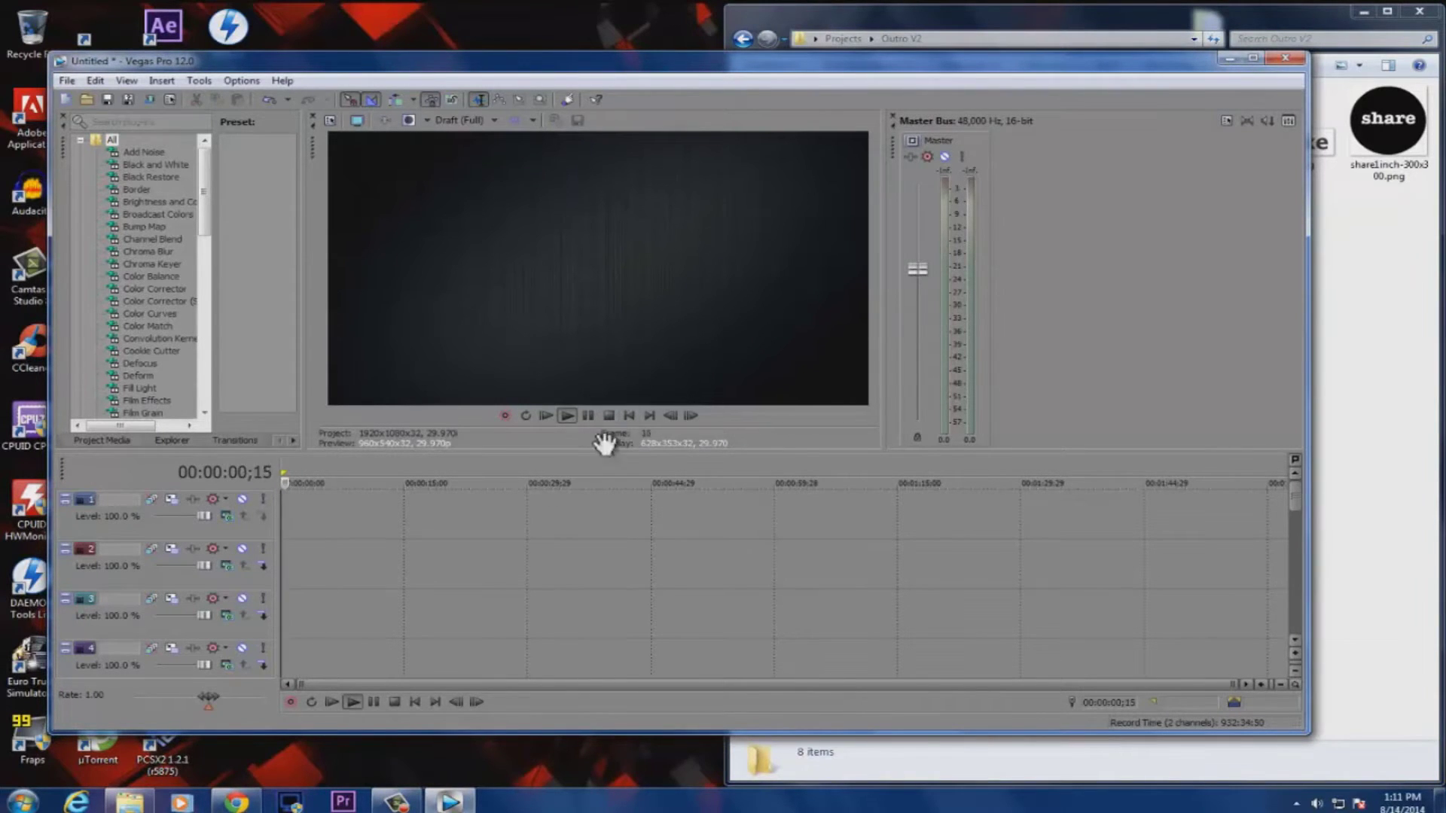
click(590, 415)
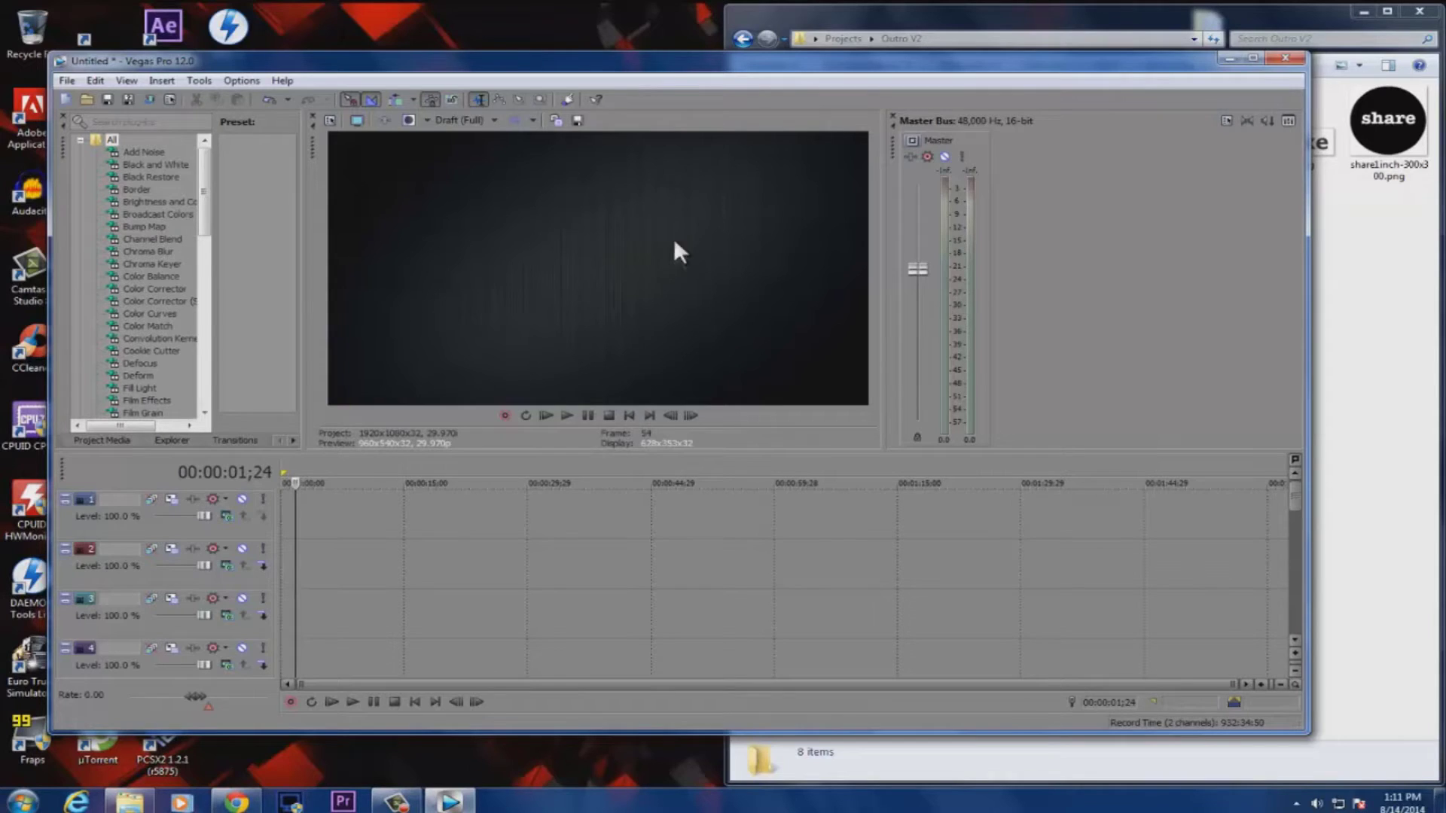
double_click(662, 60)
Give the black background clip a fade-in of about 18 frames
drag(1434, 512, 1435, 629)
scroll(271, 613, up, 10)
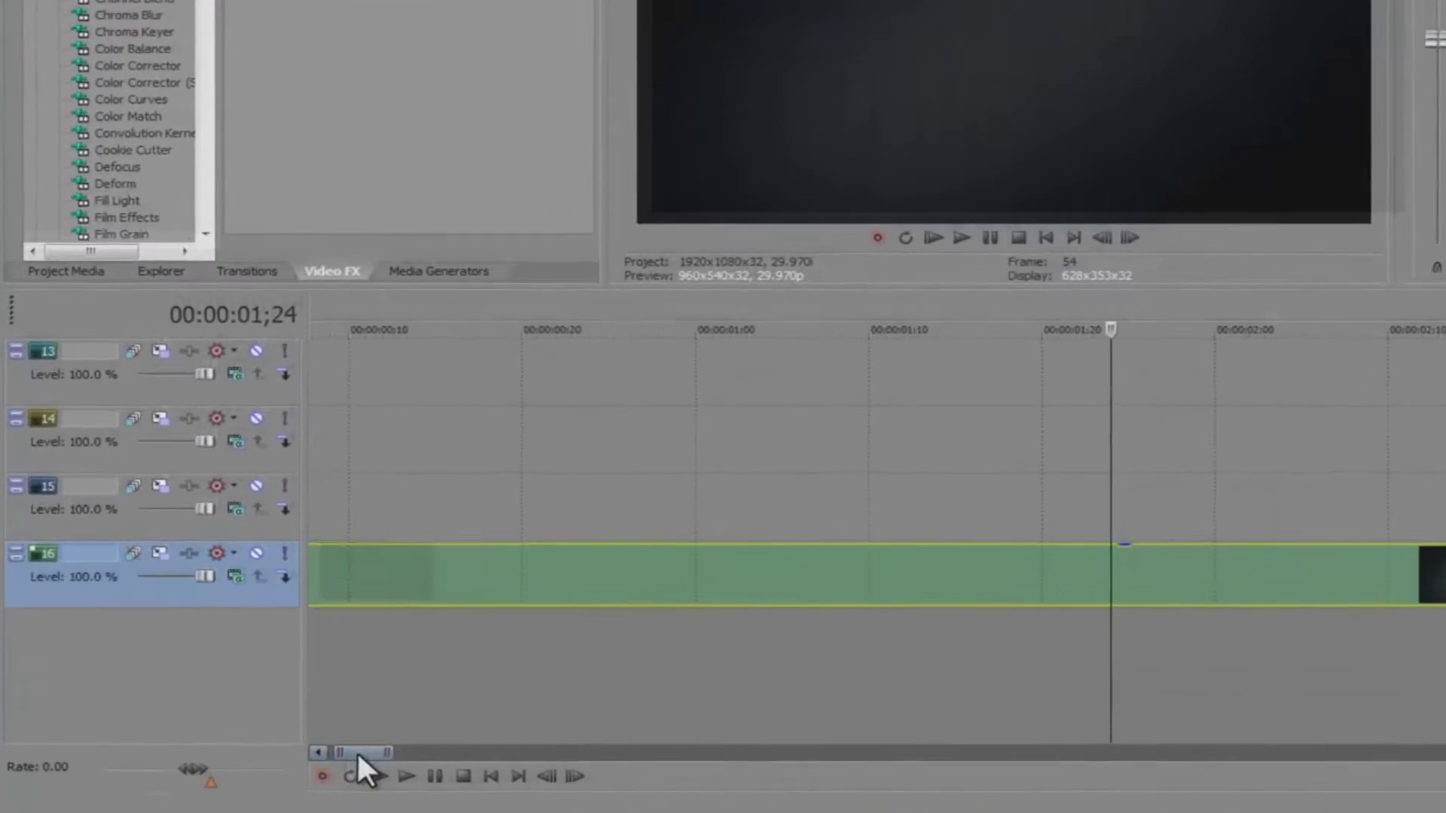
drag(261, 743, 250, 742)
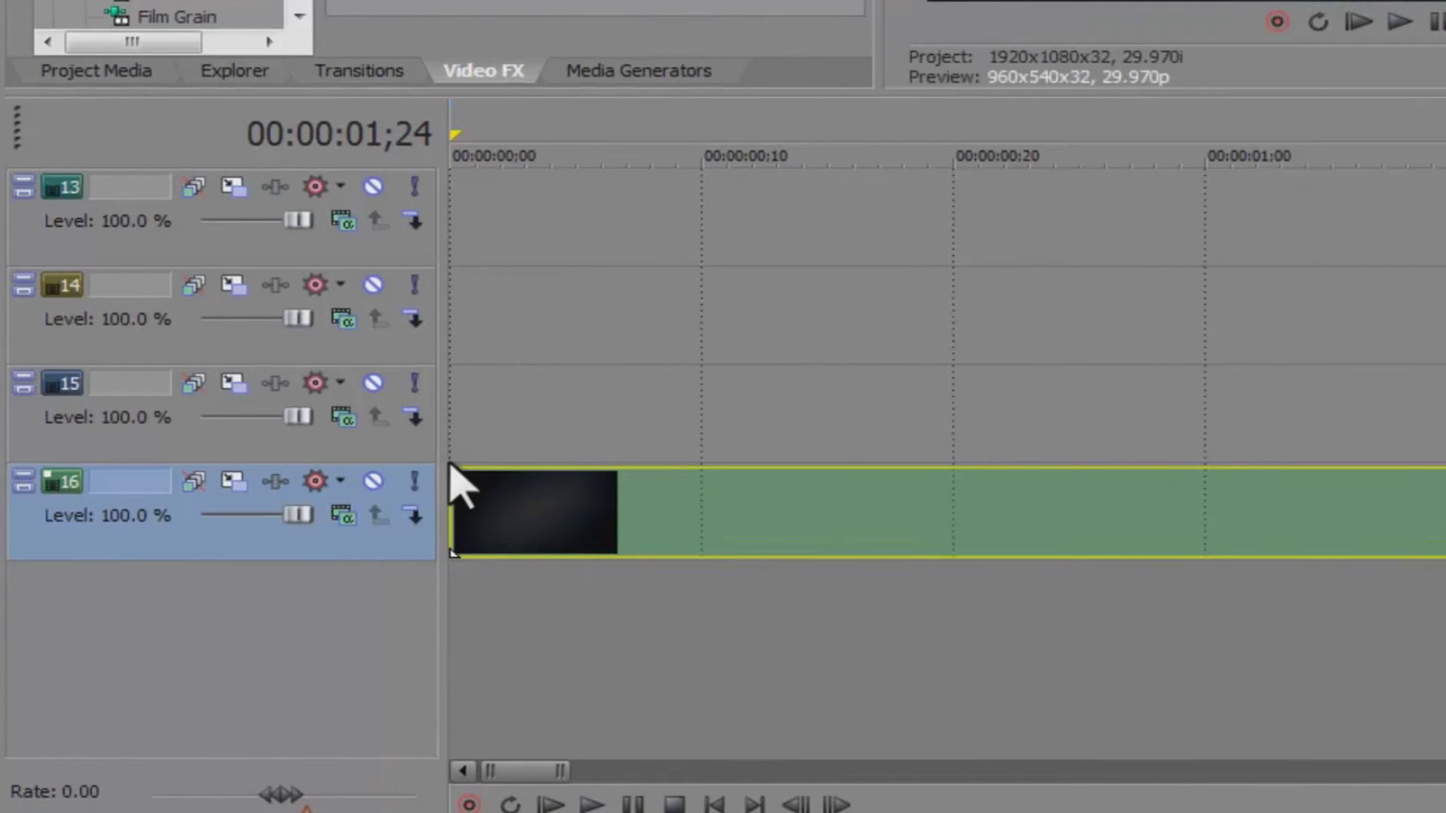
click(444, 468)
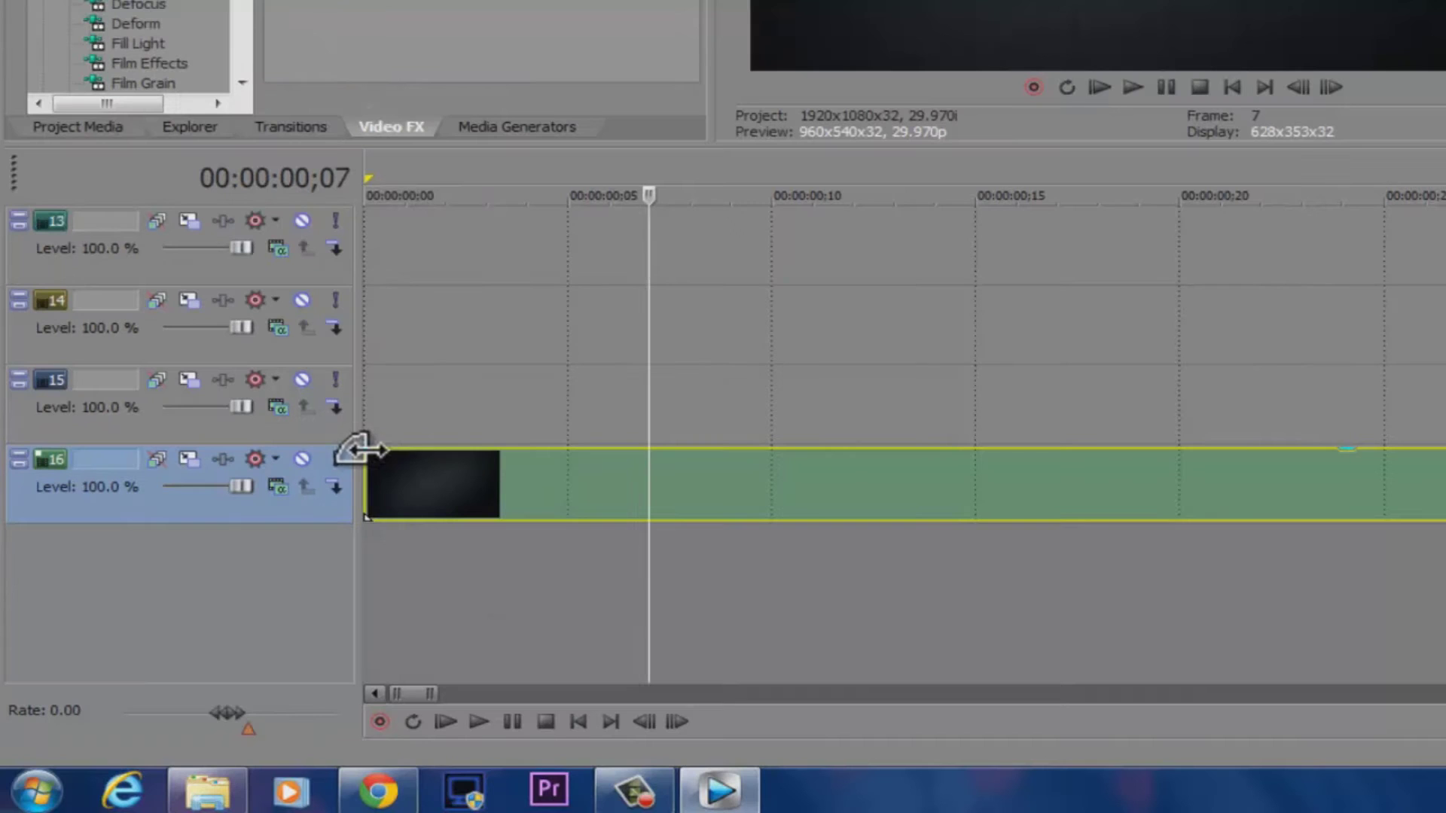
drag(450, 470, 734, 493)
drag(595, 469, 1020, 477)
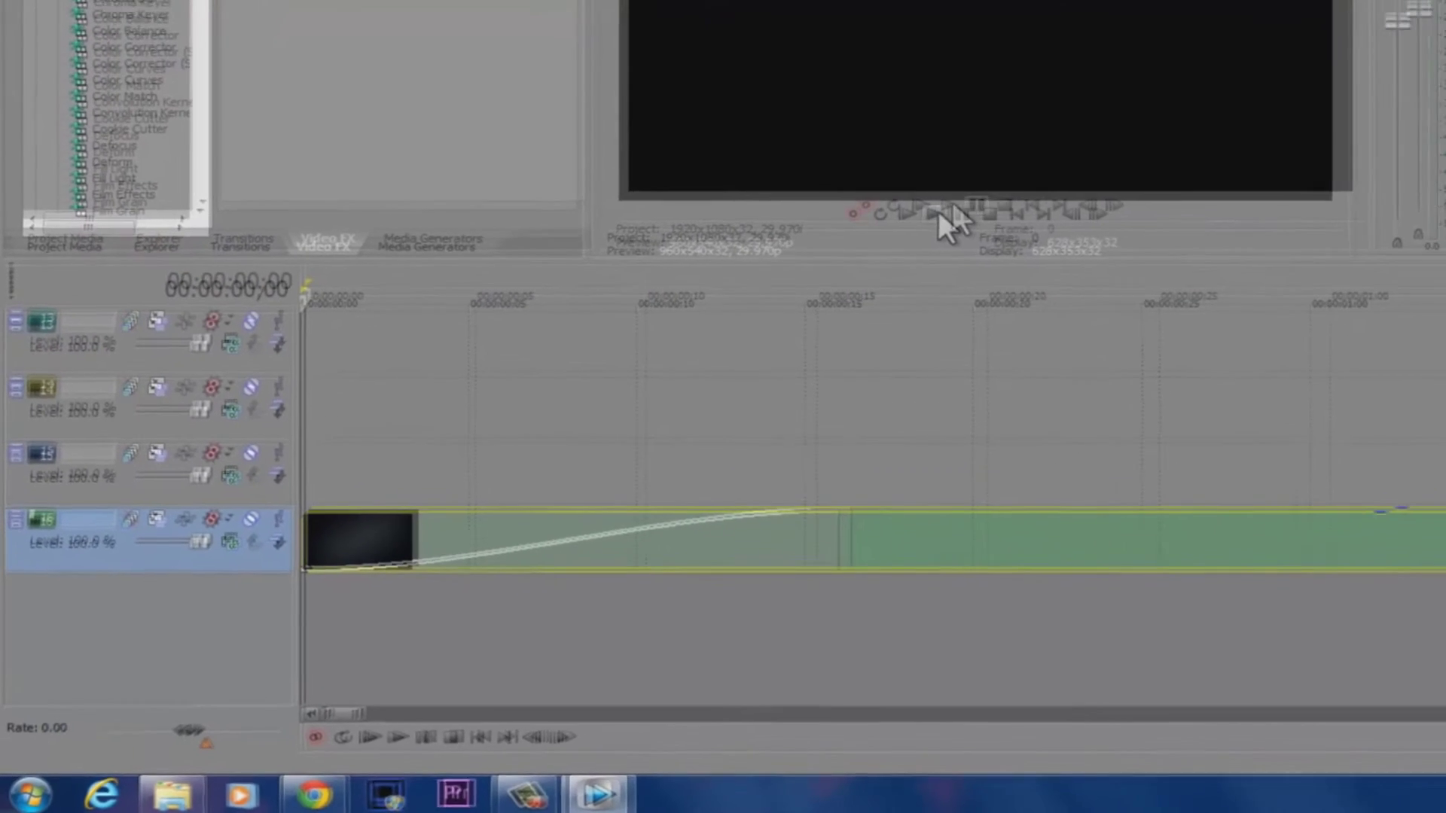
Play back the background fade-in, then bring up the Outro V2 folder
click(934, 213)
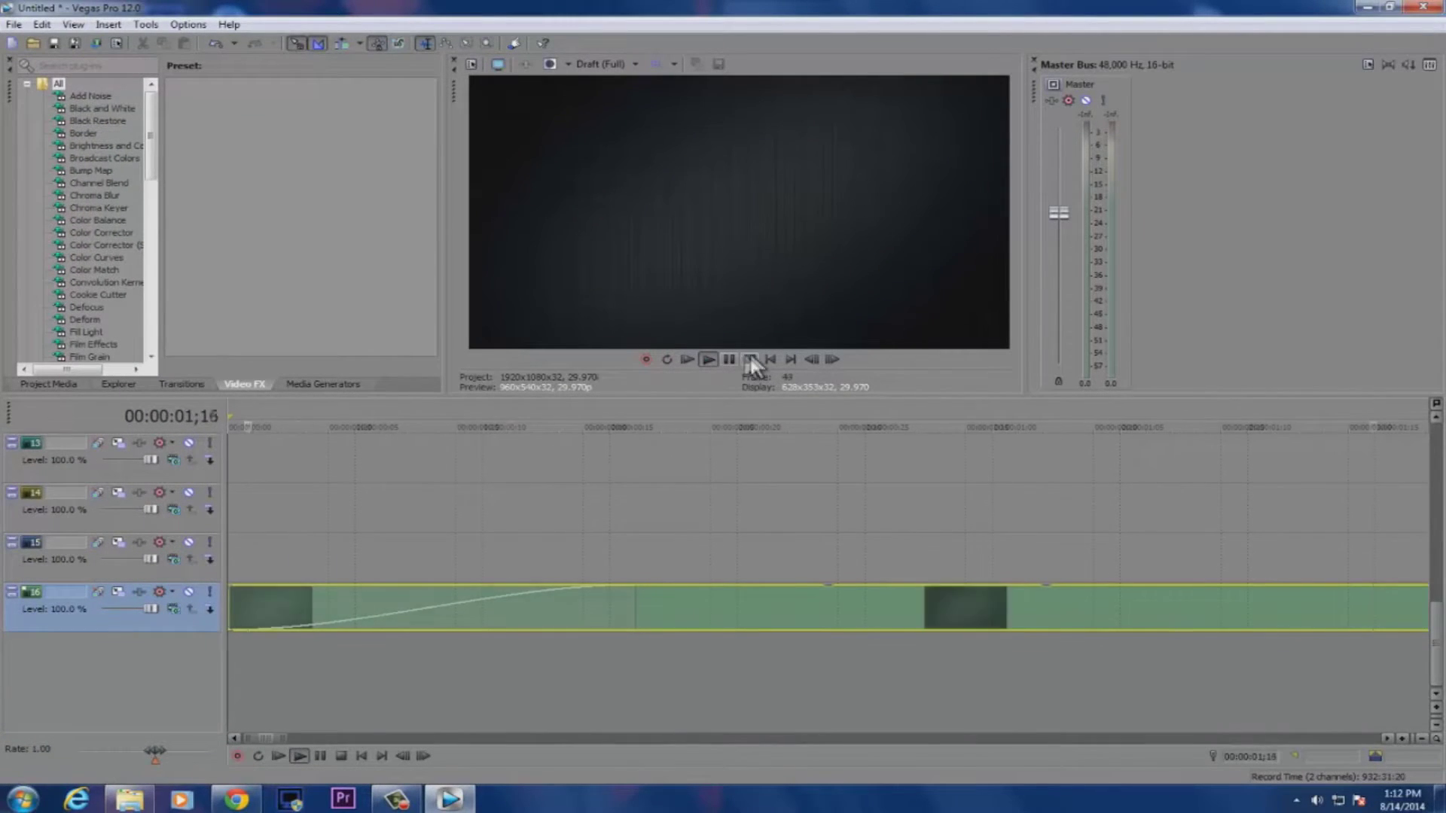
click(751, 359)
click(708, 359)
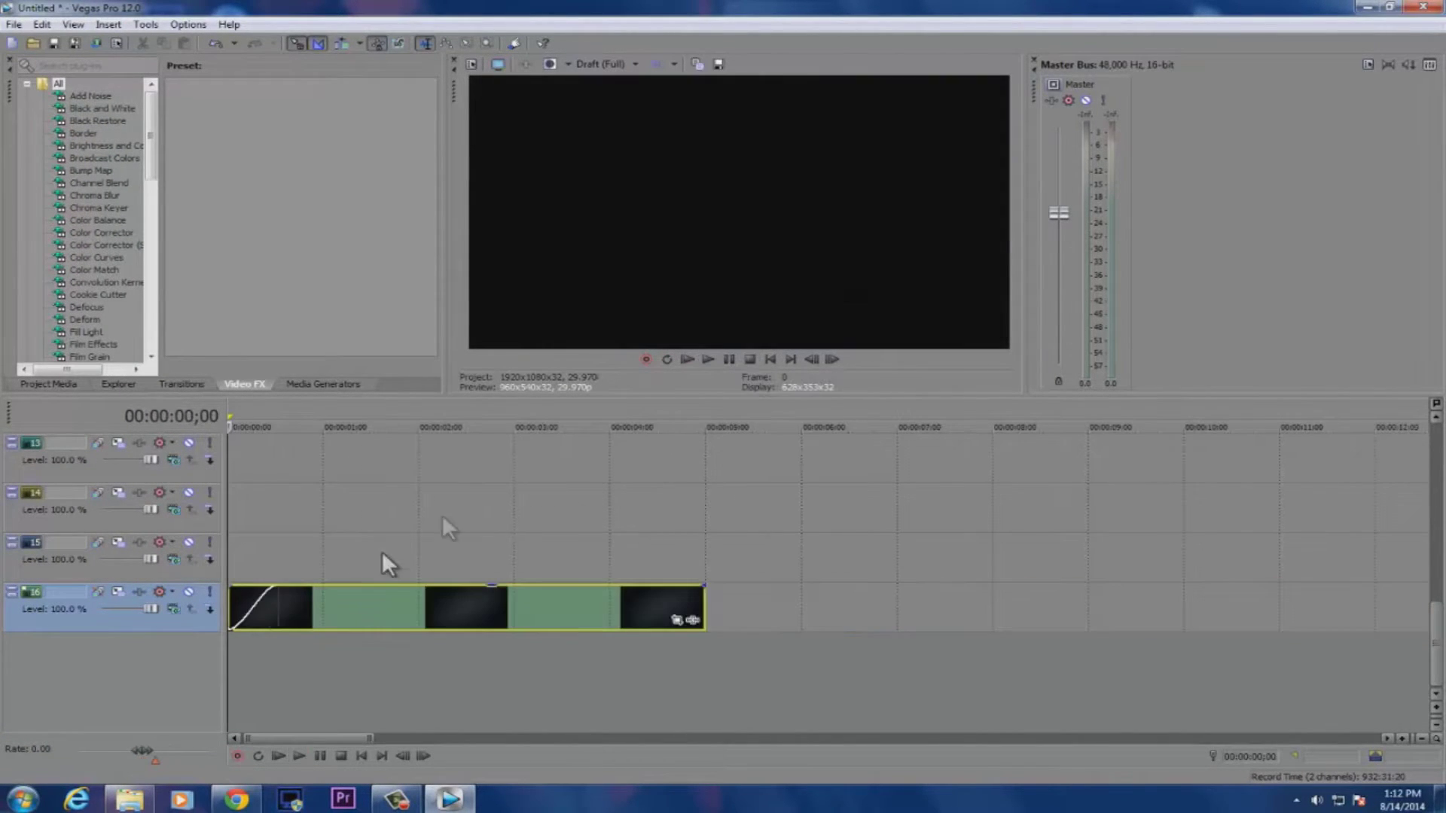
scroll(280, 614, up, 10)
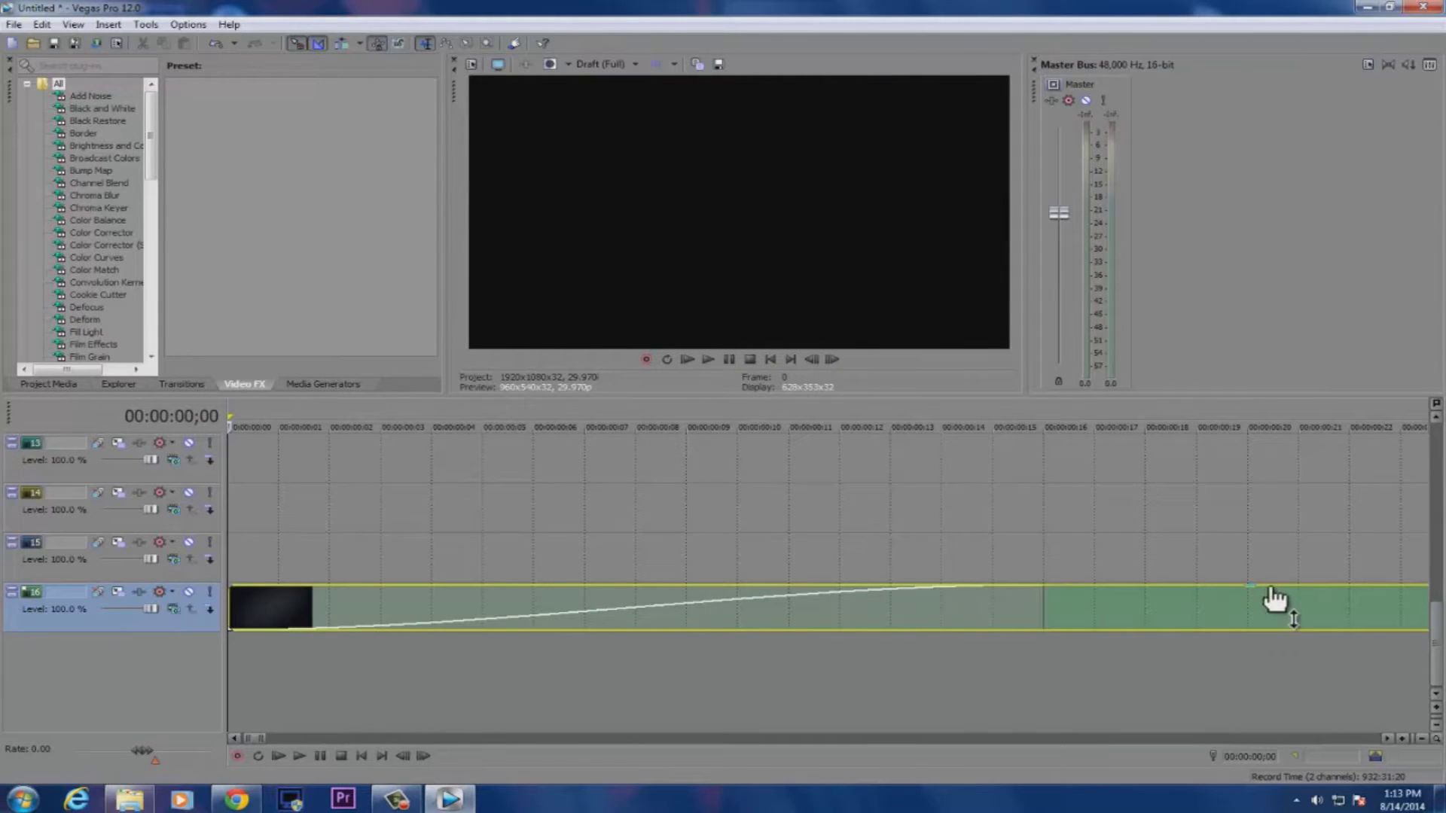
scroll(310, 595, down, 6)
scroll(1438, 614, up, 2)
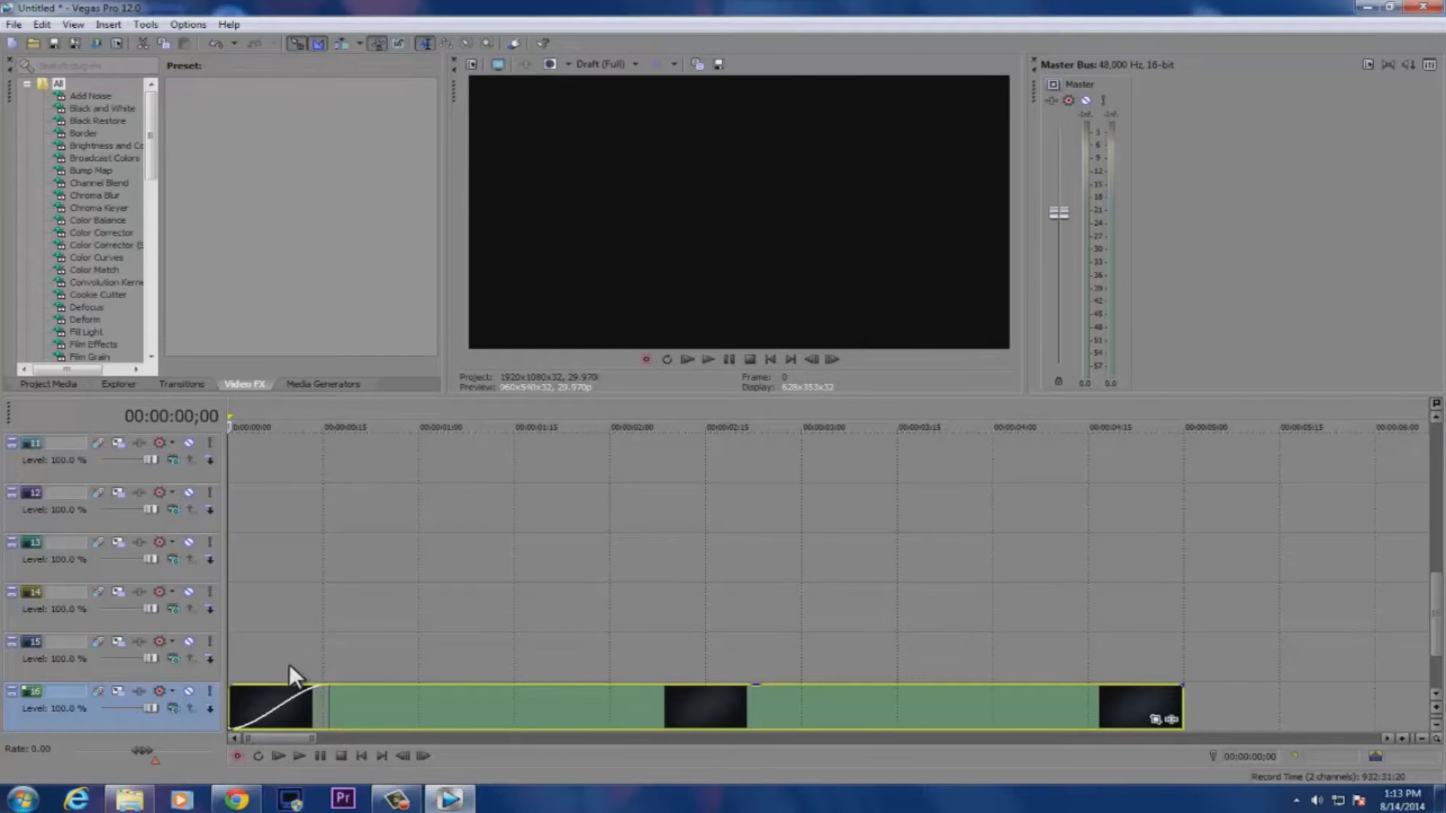
click(130, 799)
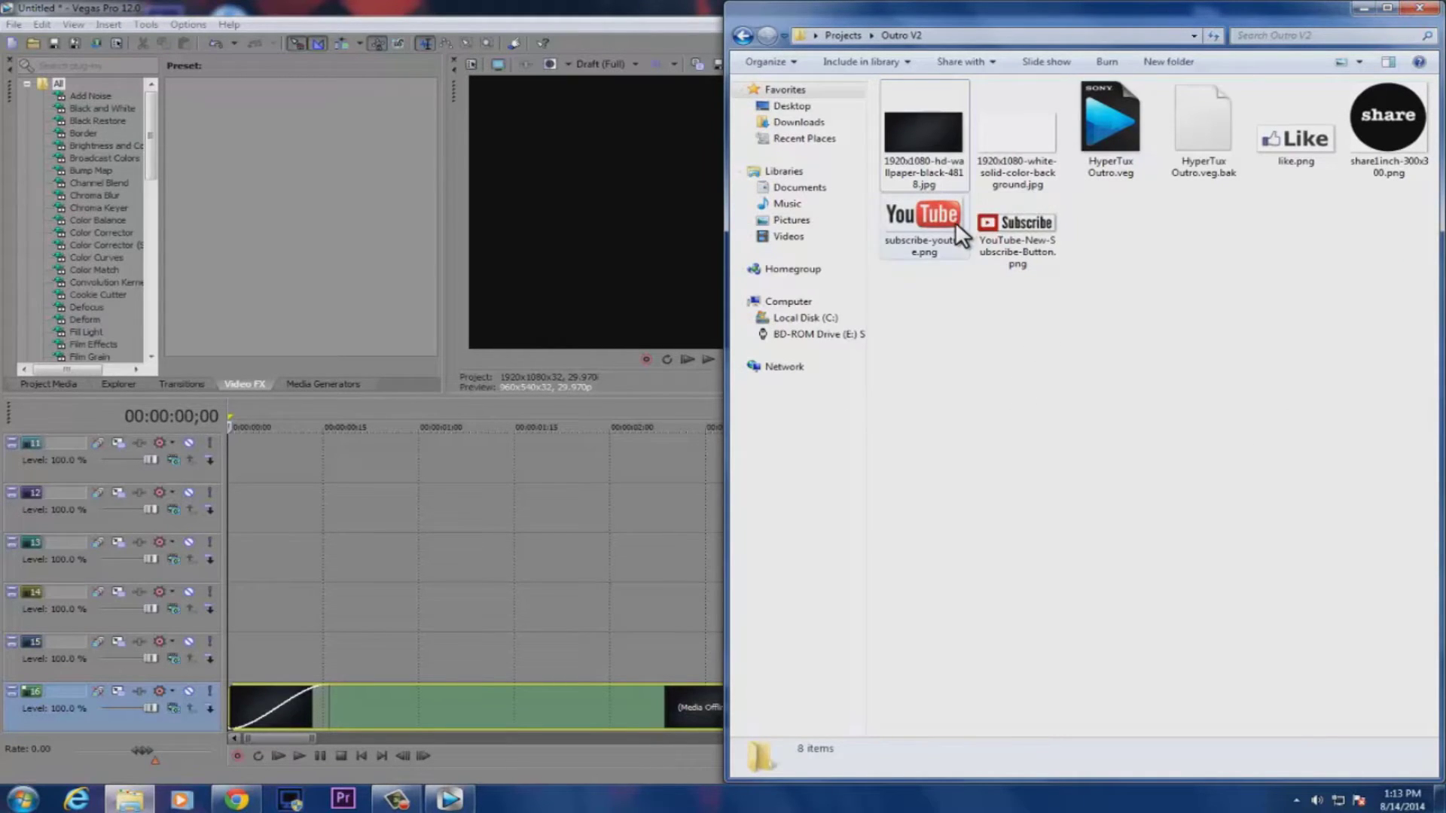
Preview YouTube-New-Subscribe-Button.png, then drop it onto track 15 above the background
double_click(1018, 226)
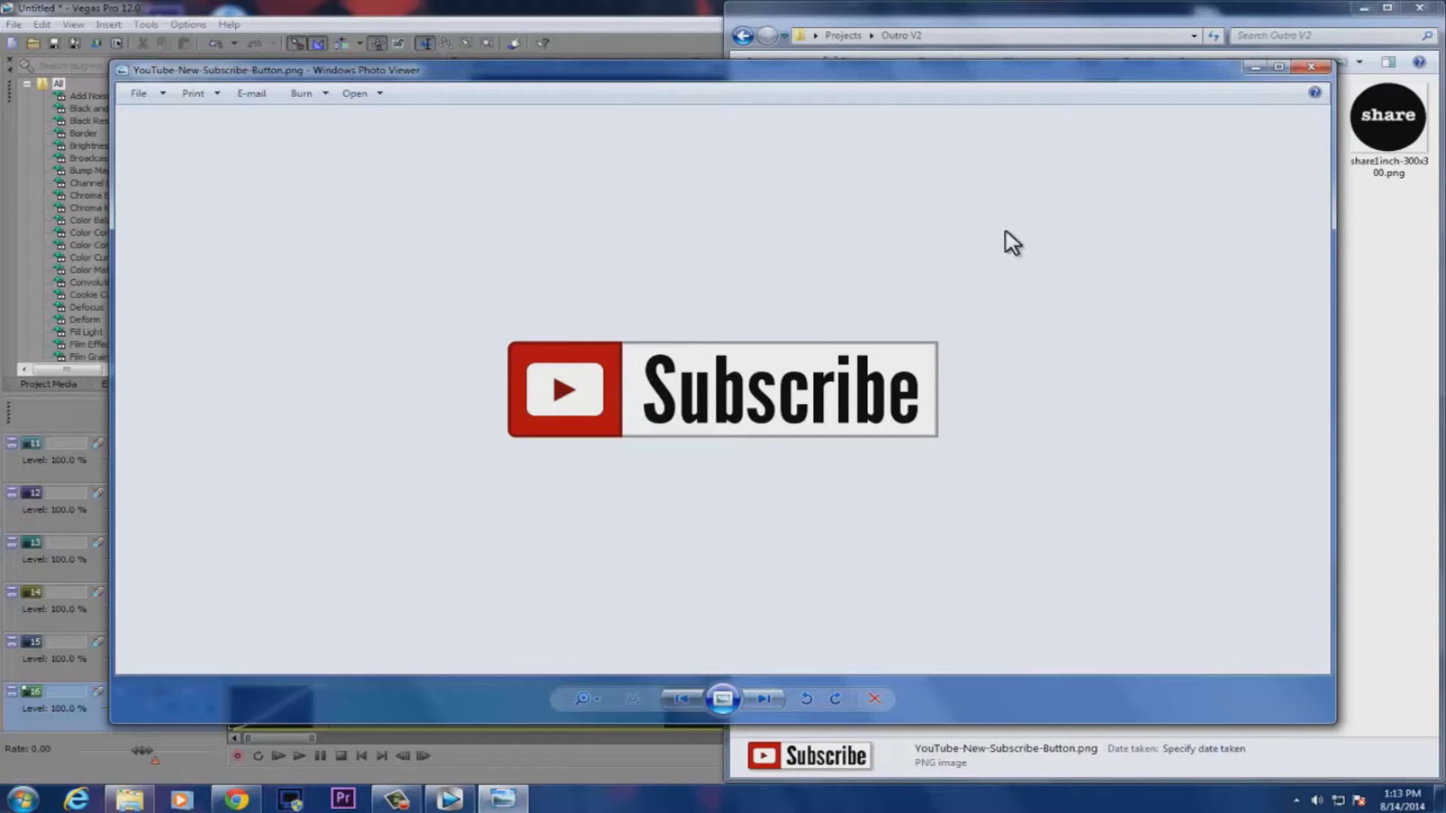
click(1298, 68)
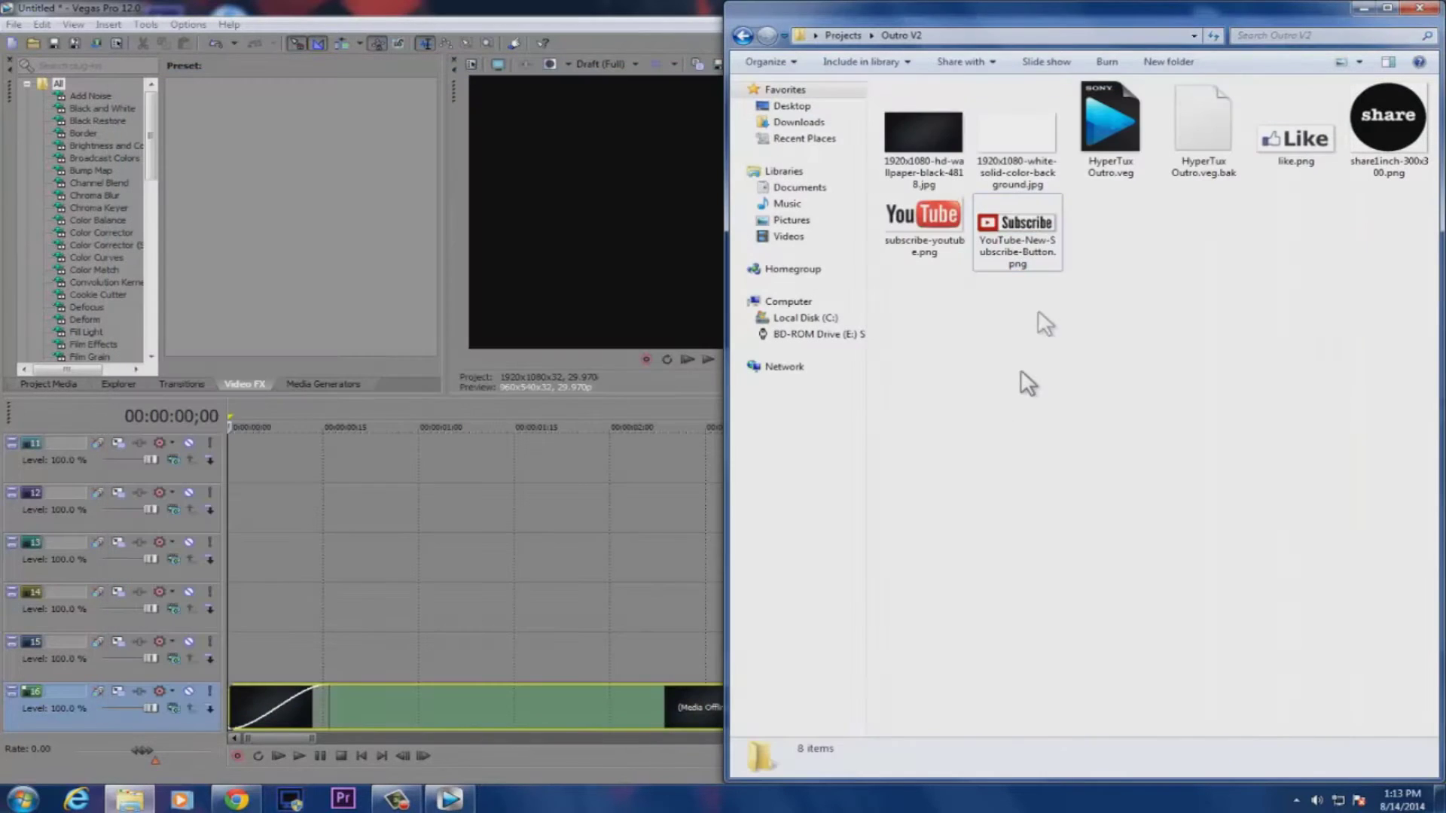
click(1038, 234)
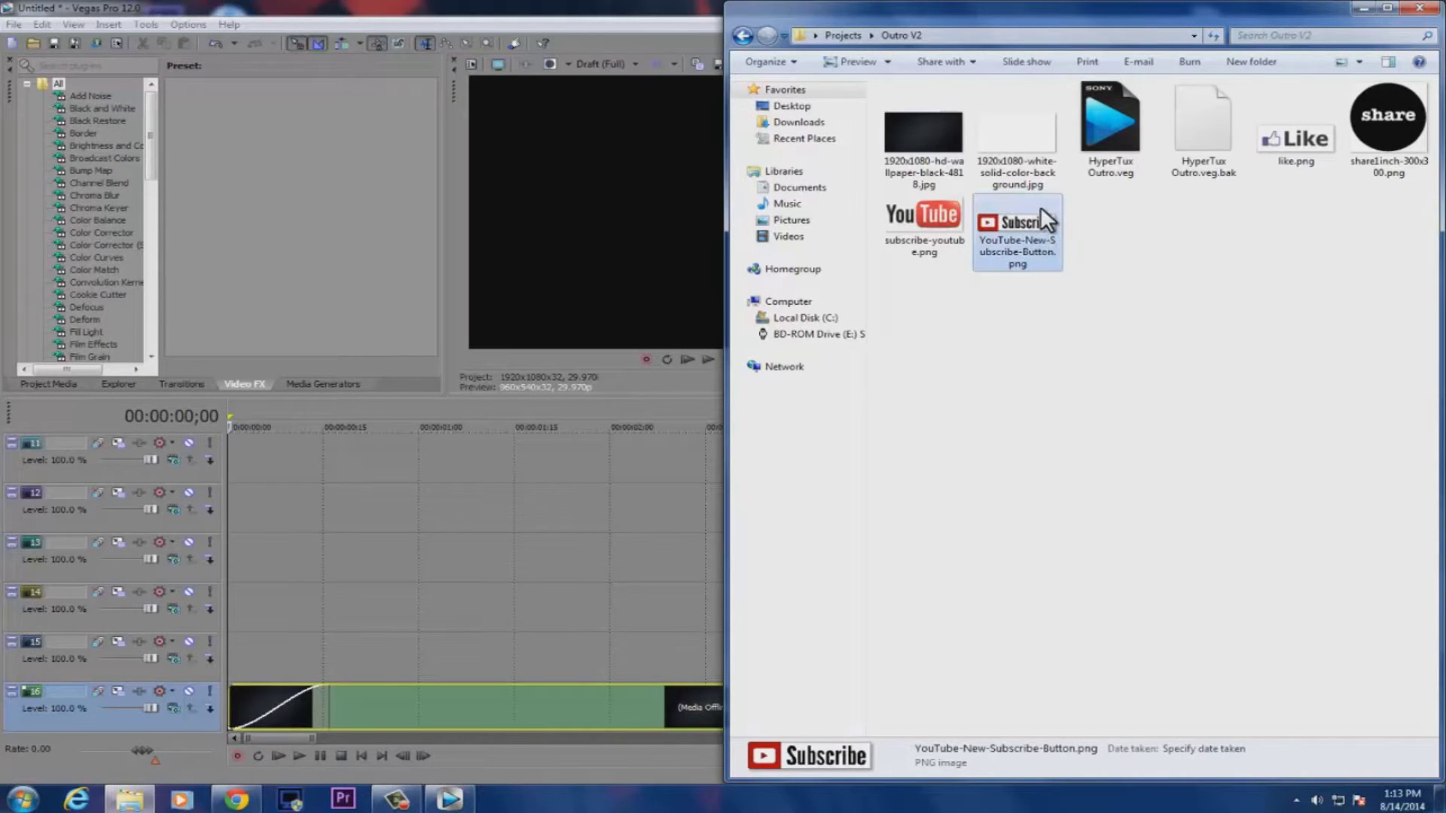
drag(1027, 220, 386, 456)
drag(232, 670, 232, 670)
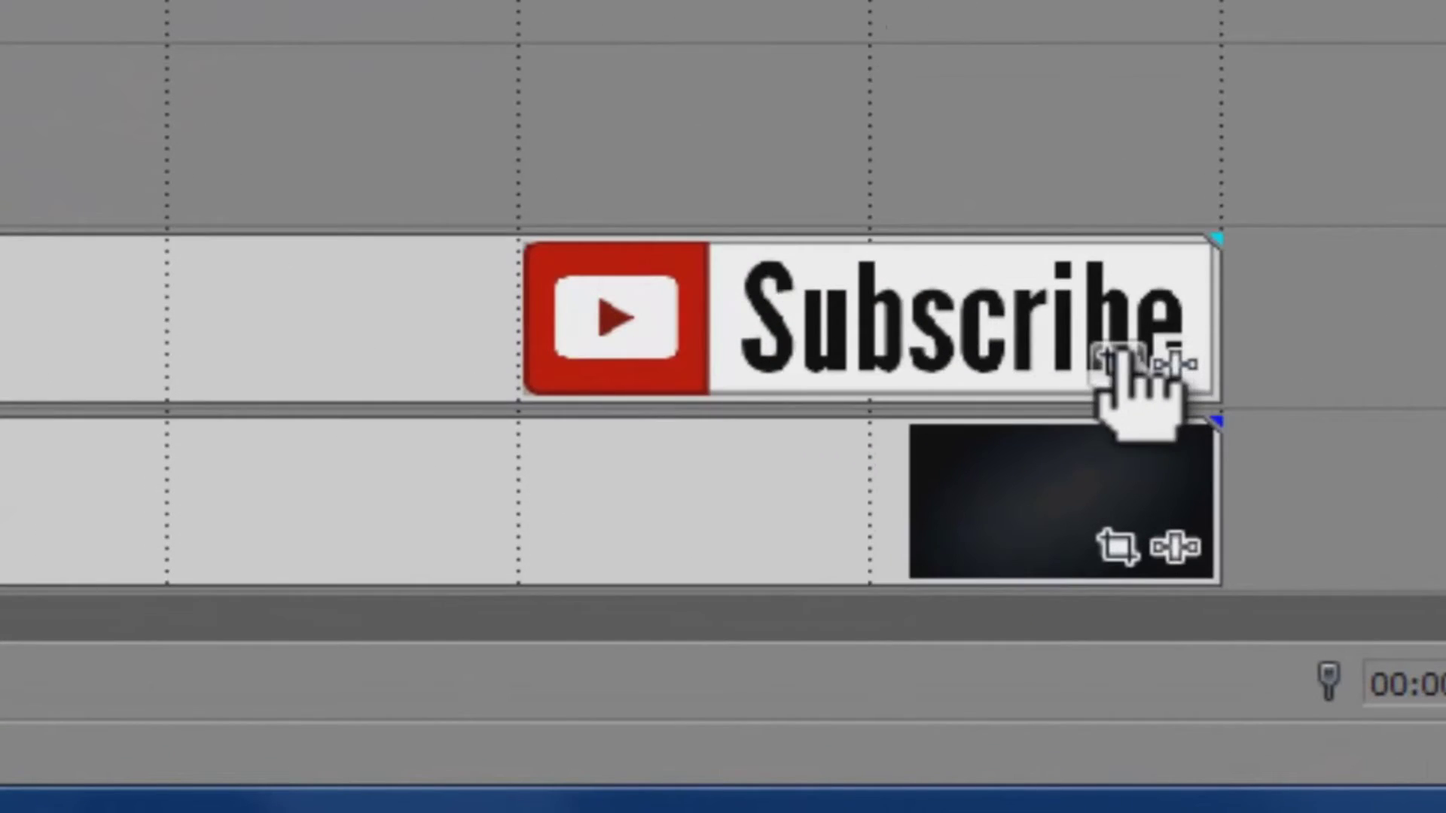
Enlarge the Pan/Crop frame to about 1375×542.5 to shrink the Subscribe button, adjust its height, and close
click(1114, 357)
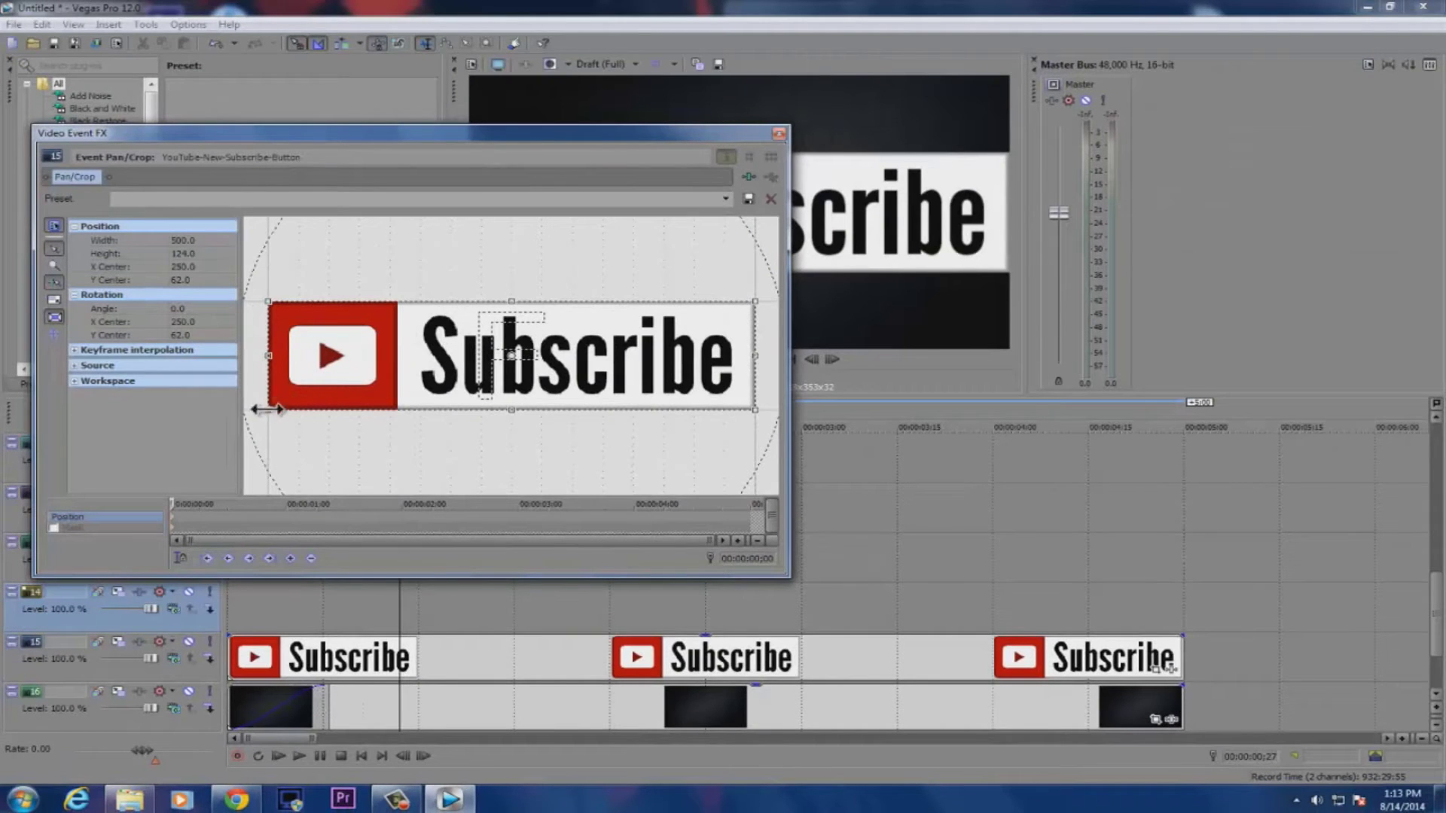
drag(445, 133, 1001, 356)
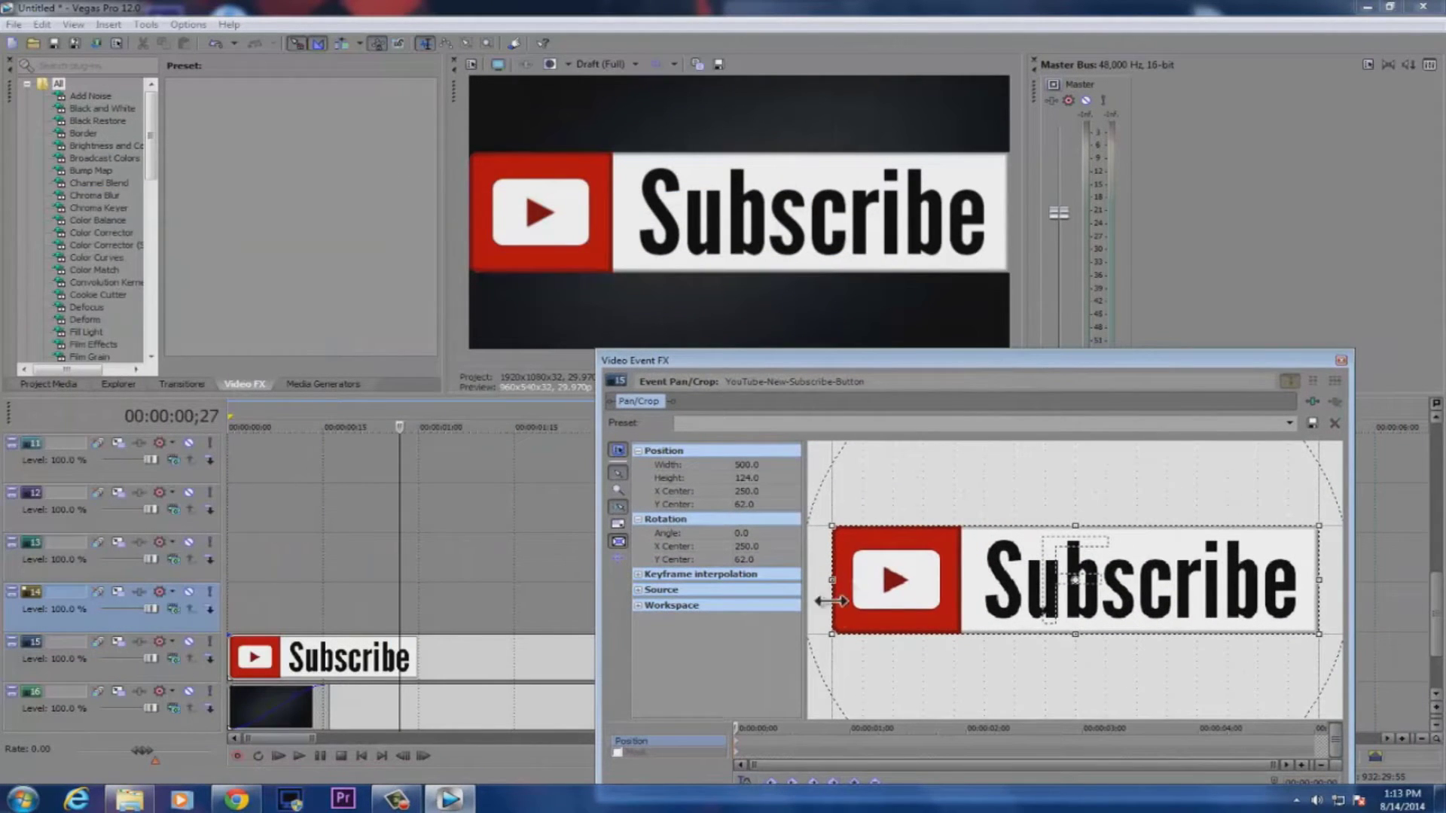
drag(832, 631, 623, 742)
drag(971, 638, 969, 439)
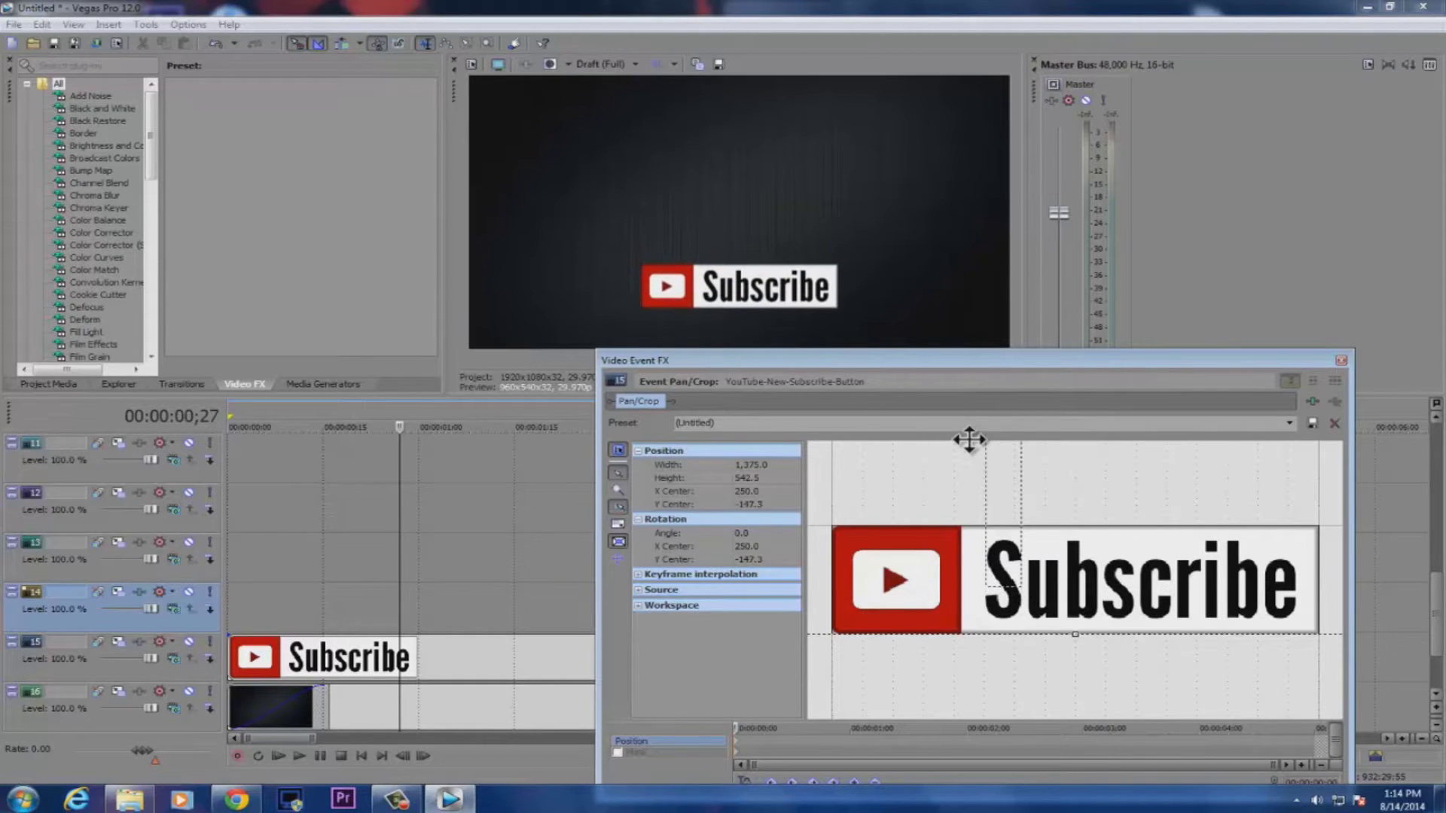
drag(1046, 564, 1048, 572)
click(1340, 360)
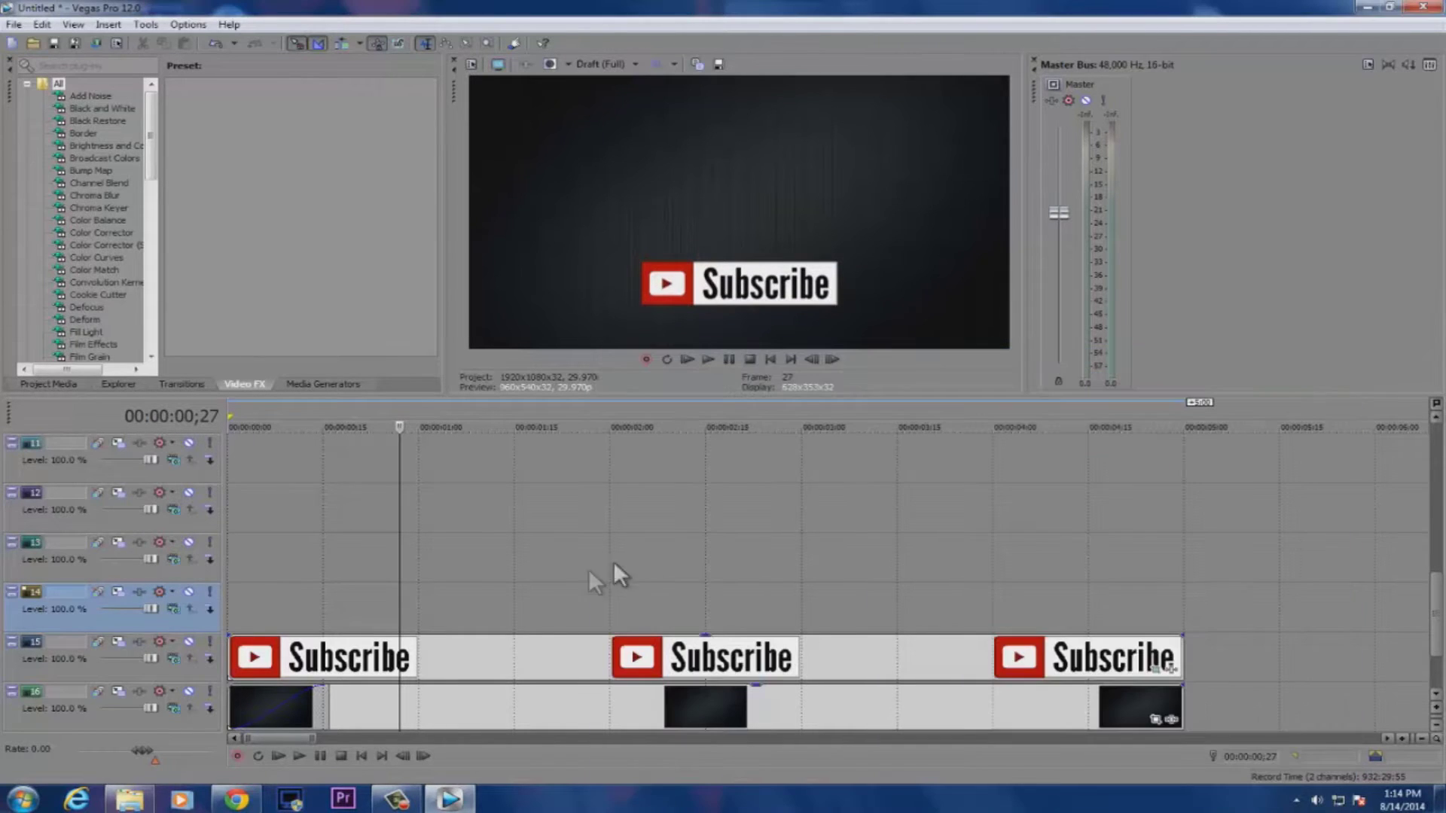
Add a 2;18 fade-in to the Subscribe event and play the outro from the start
drag(223, 634, 324, 638)
click(769, 360)
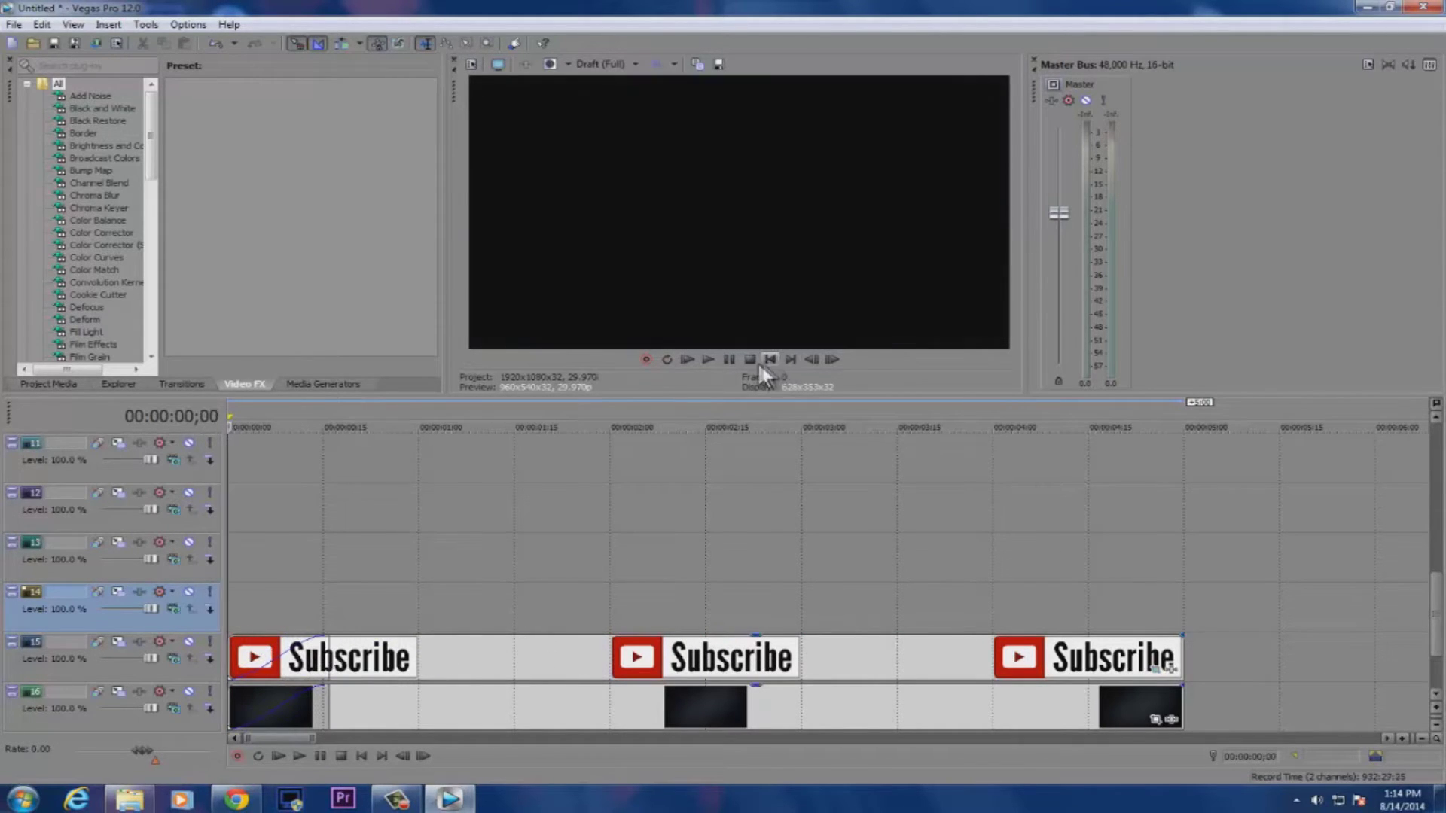
click(707, 360)
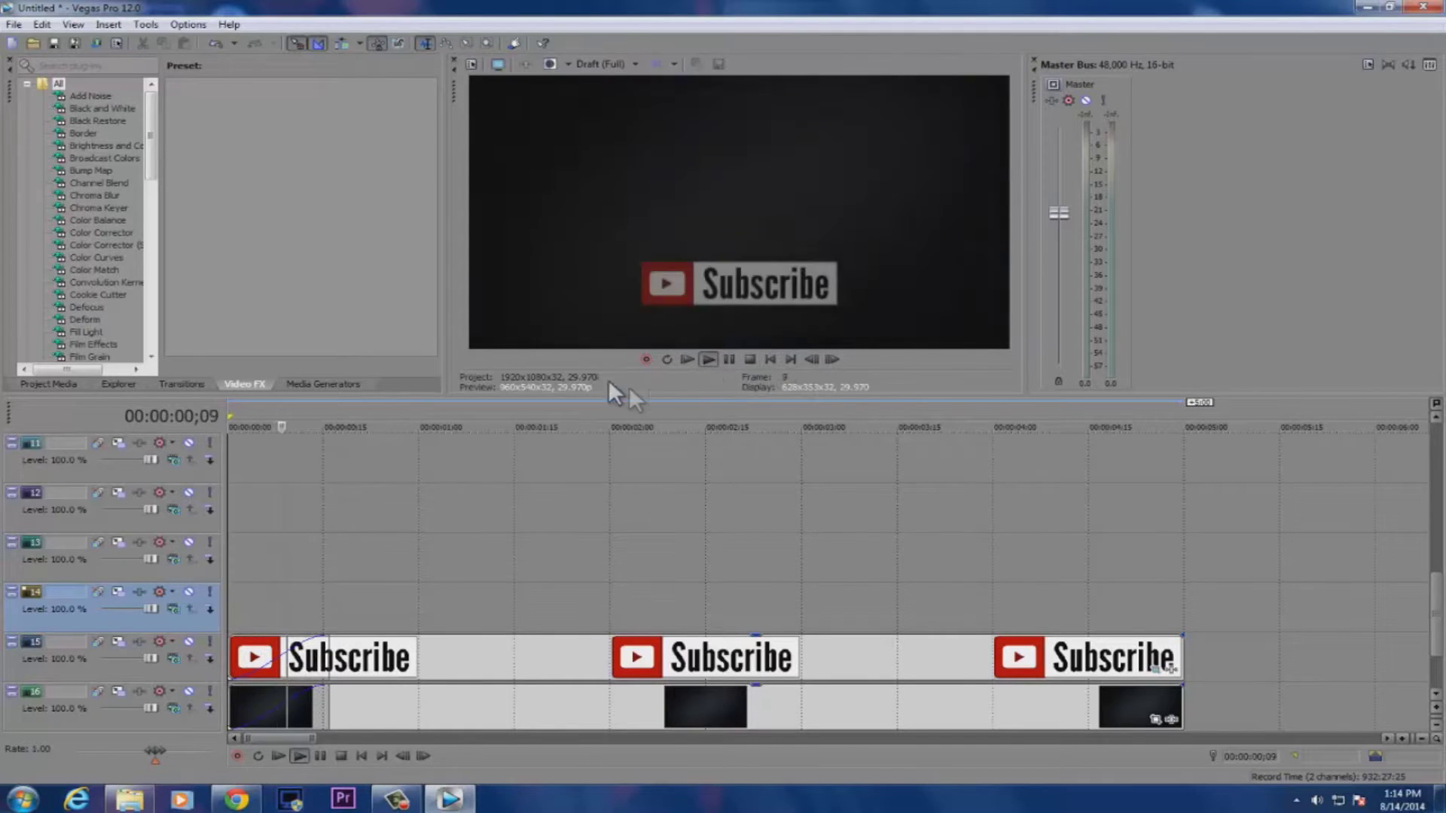
click(730, 359)
click(759, 360)
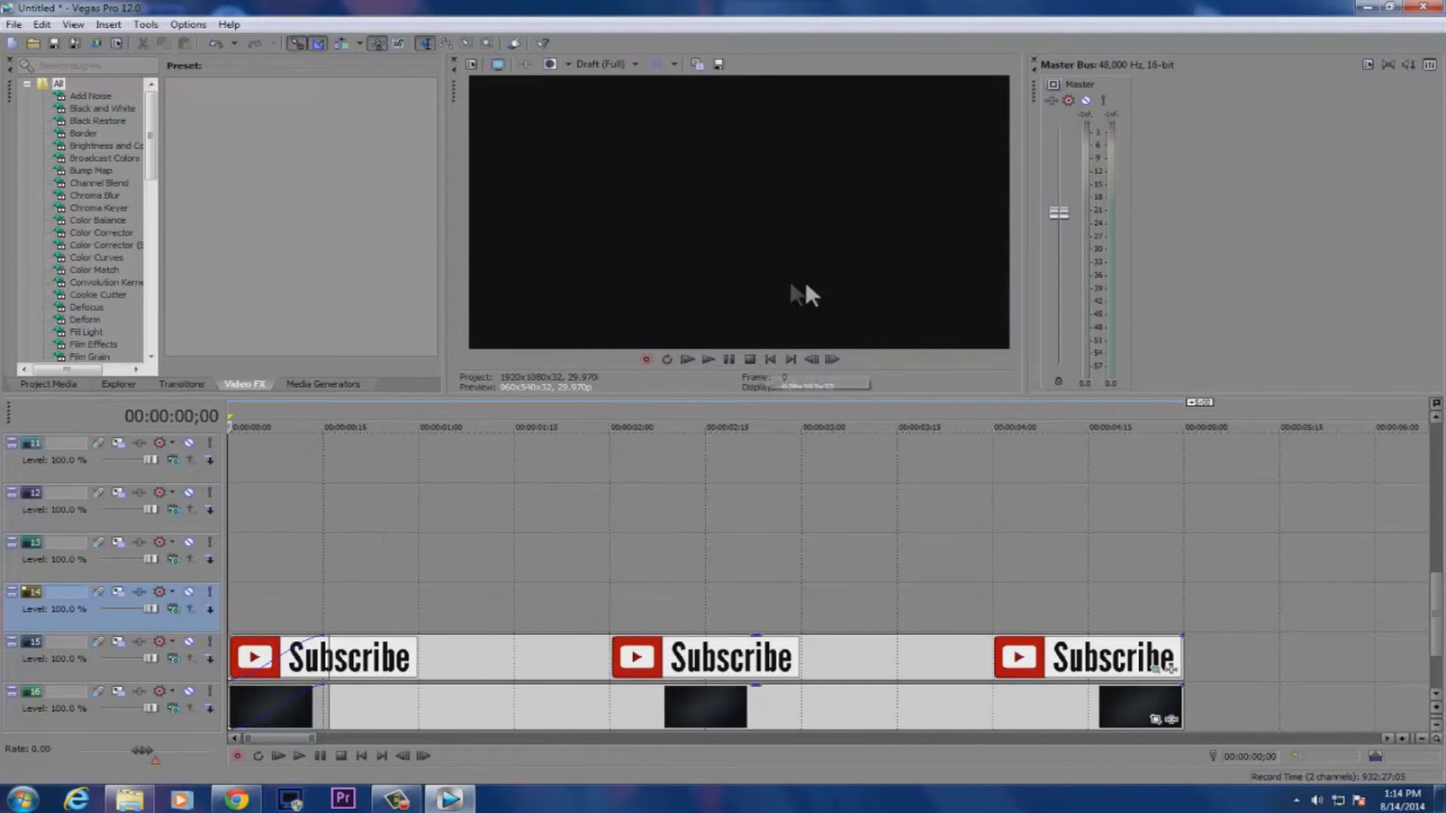
click(707, 360)
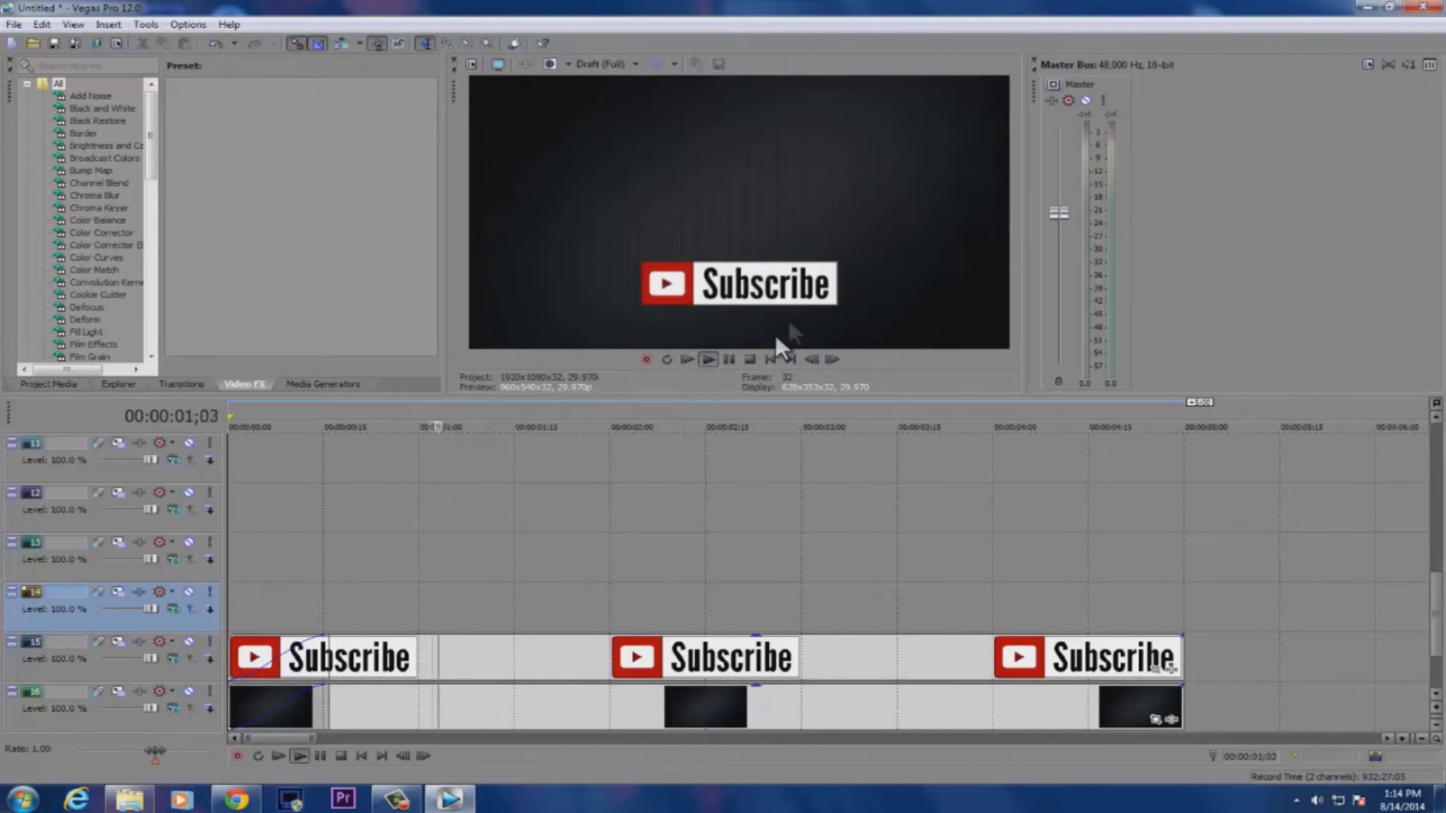